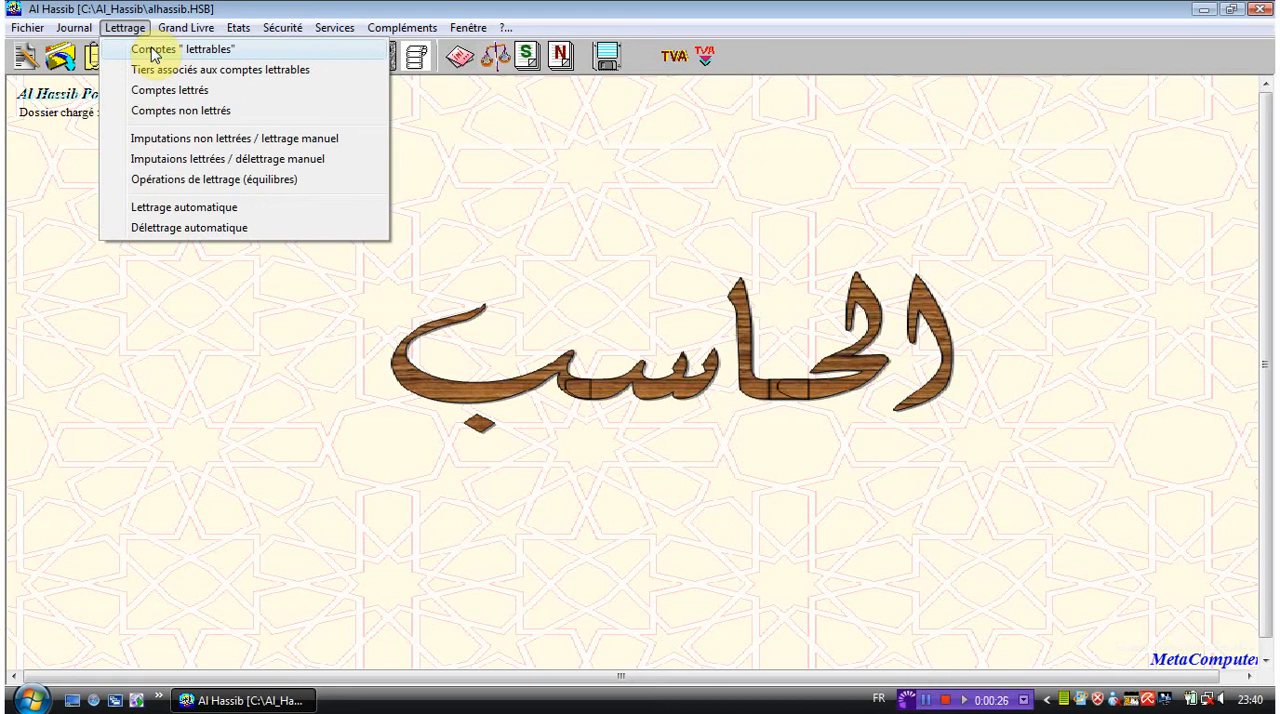
- Remove accounts 4497, 449, 4488 and 4484 from the reconcilable accounts (Comptes lettrables) and save the list
click(152, 50)
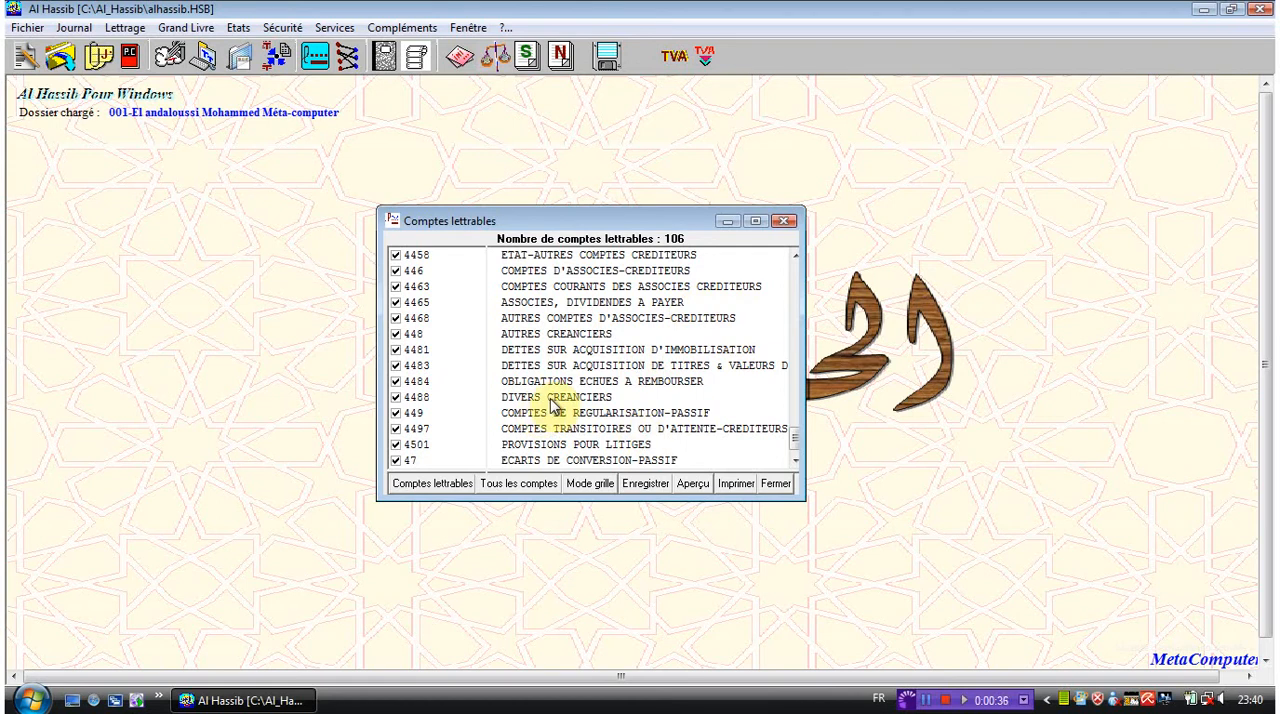
click(405, 428)
click(397, 428)
click(396, 413)
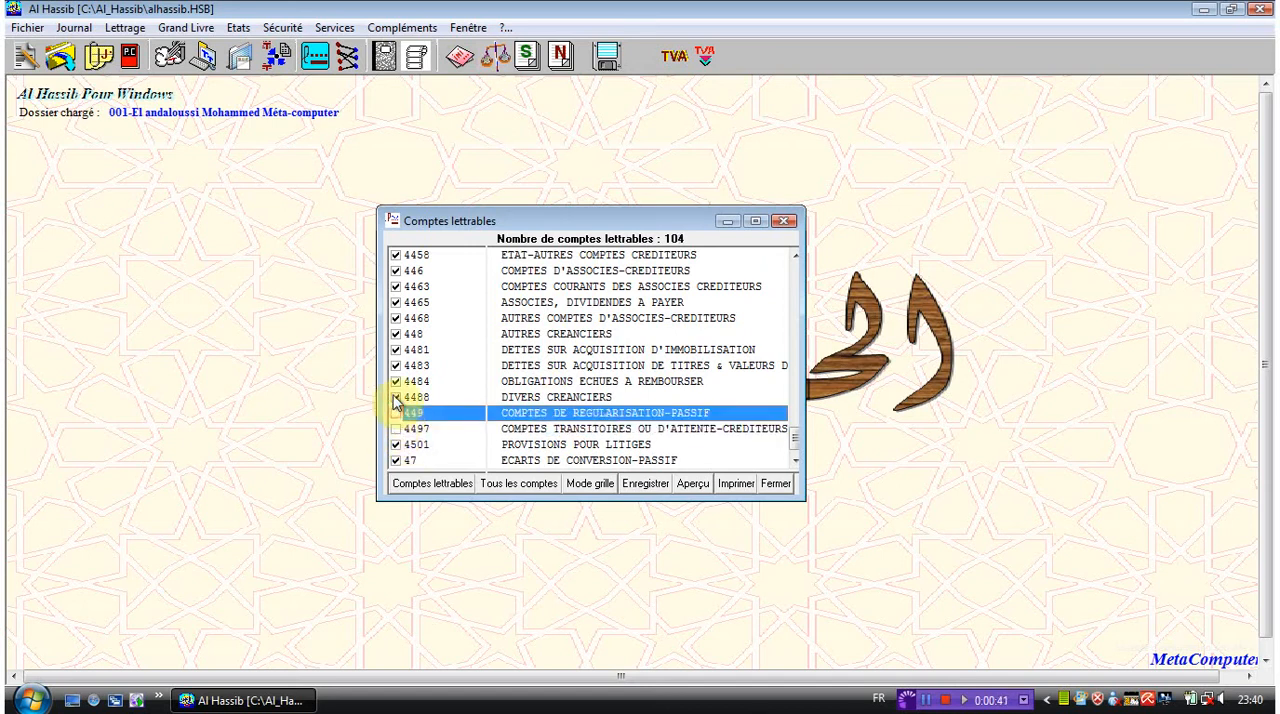
click(396, 397)
click(396, 397)
click(396, 381)
click(396, 381)
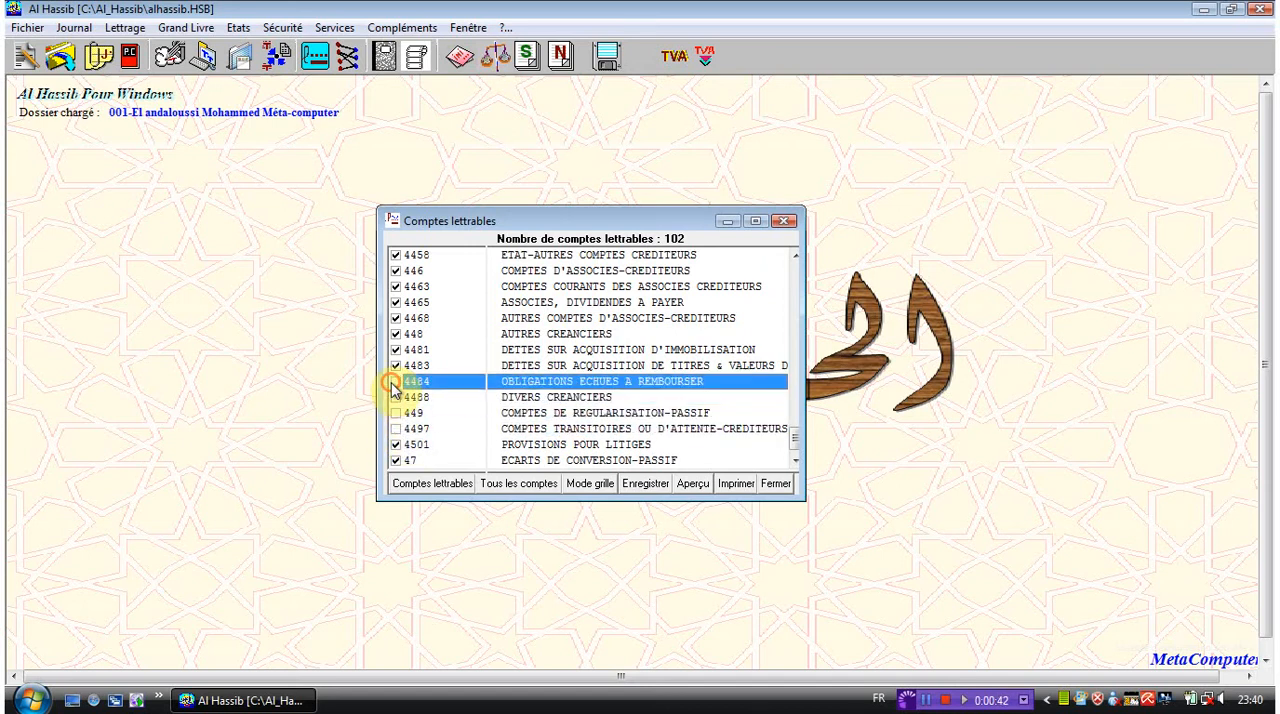
click(648, 488)
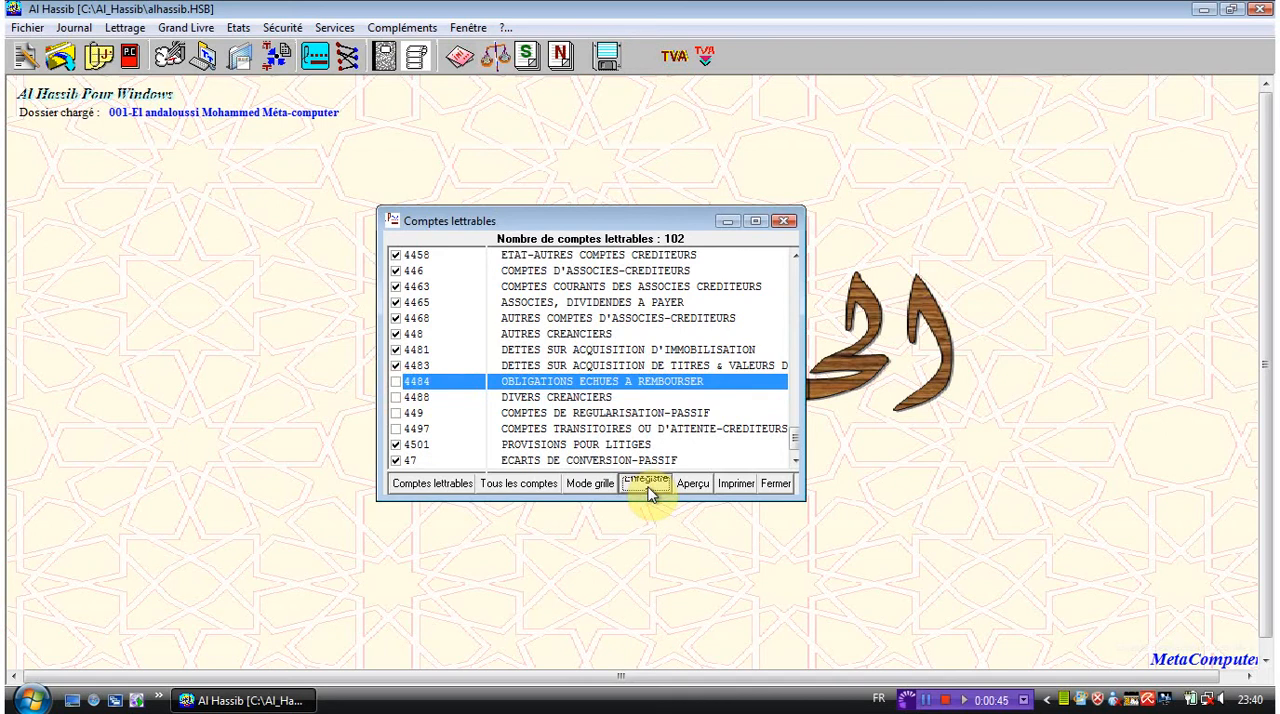
- In grid mode, add account 111 to the reconcilable accounts and remove it again
click(596, 484)
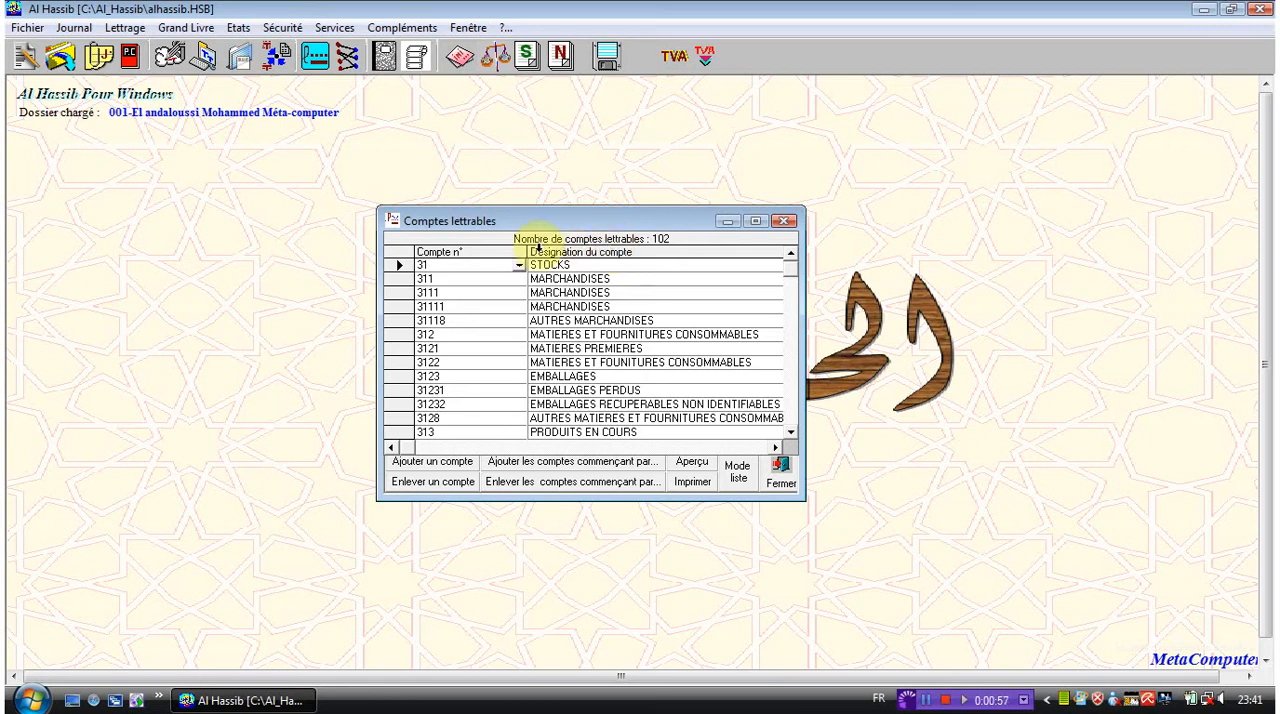
click(443, 466)
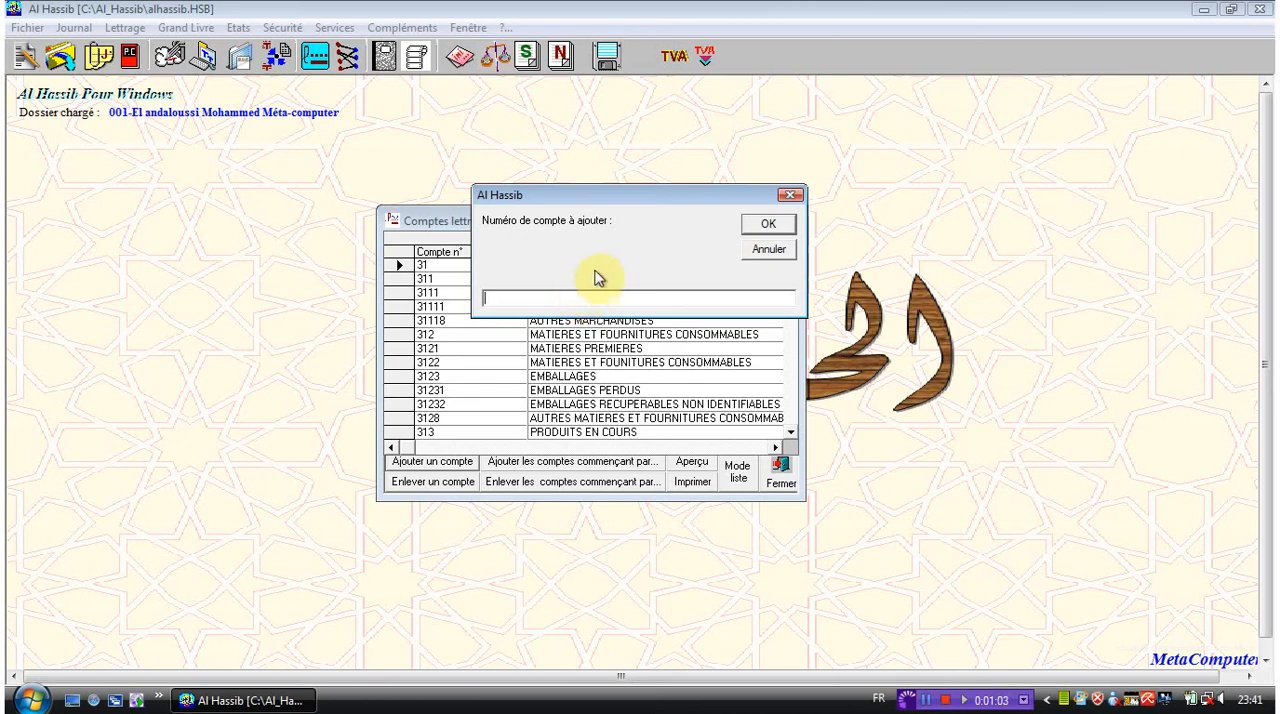
text(111)
key(Return)
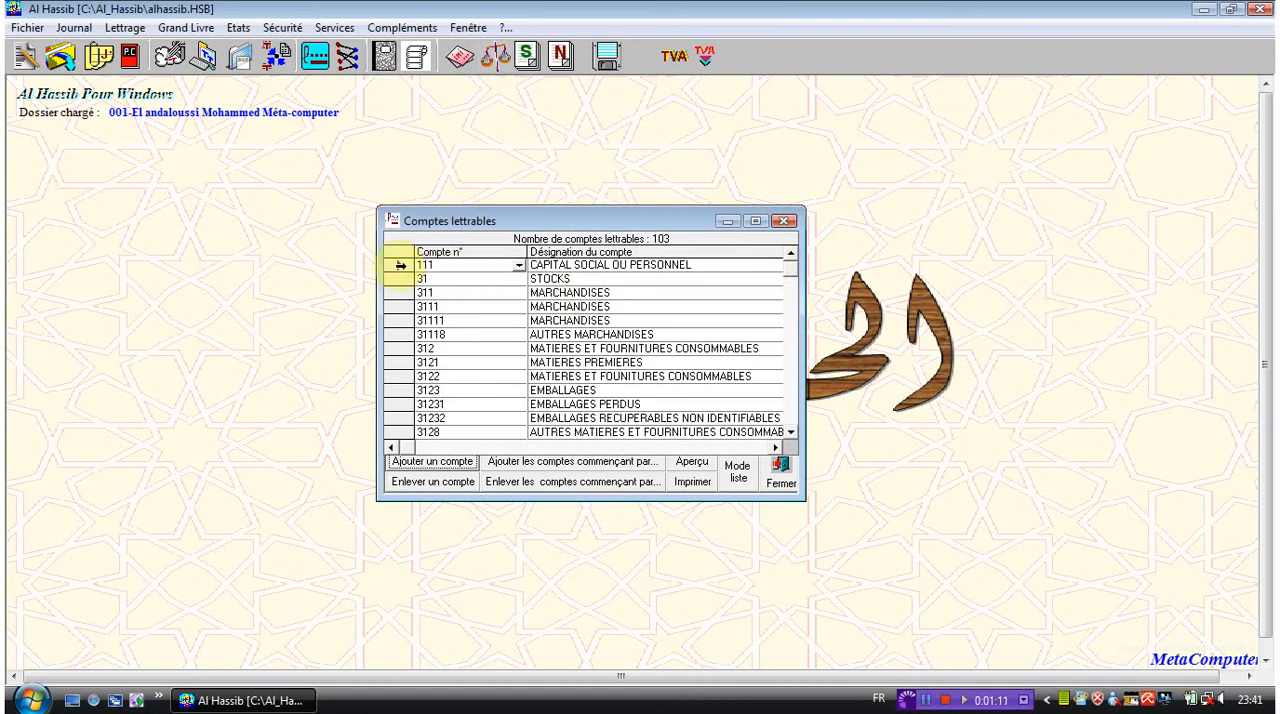
click(450, 482)
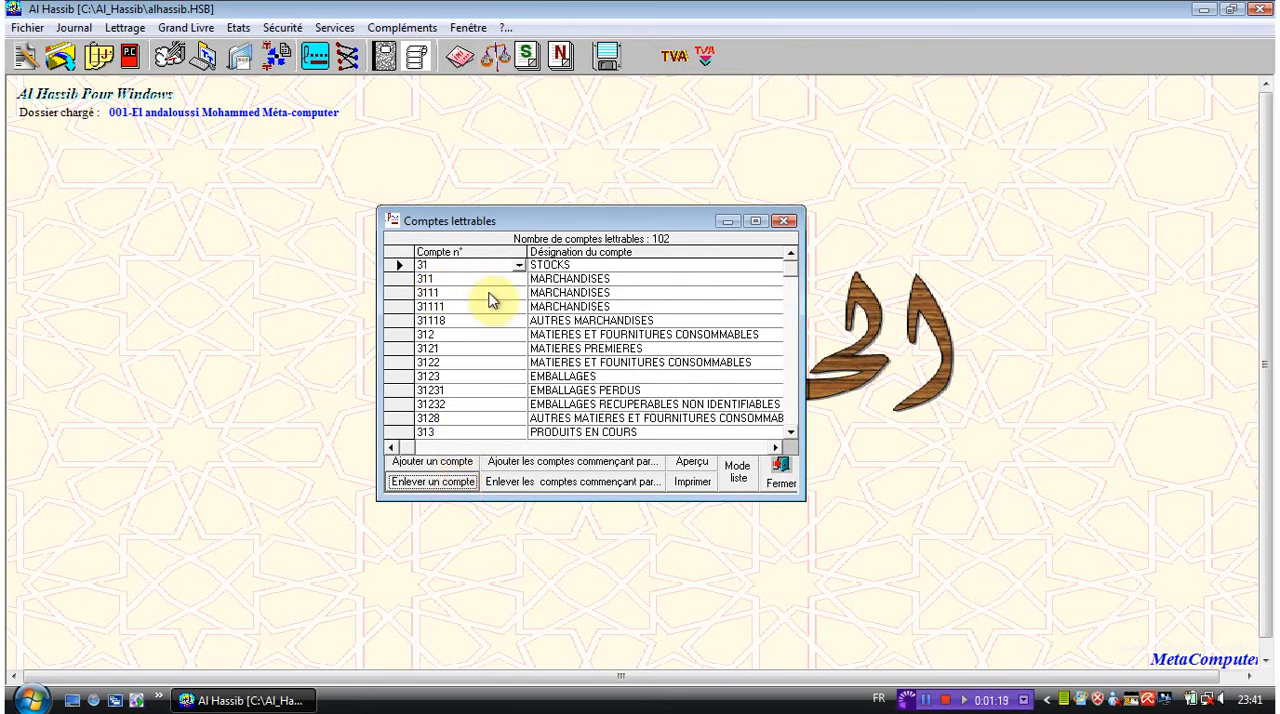
- Add all accounts starting with 11 to the reconcilable accounts, and make that whole group non-reconcilable again
click(617, 463)
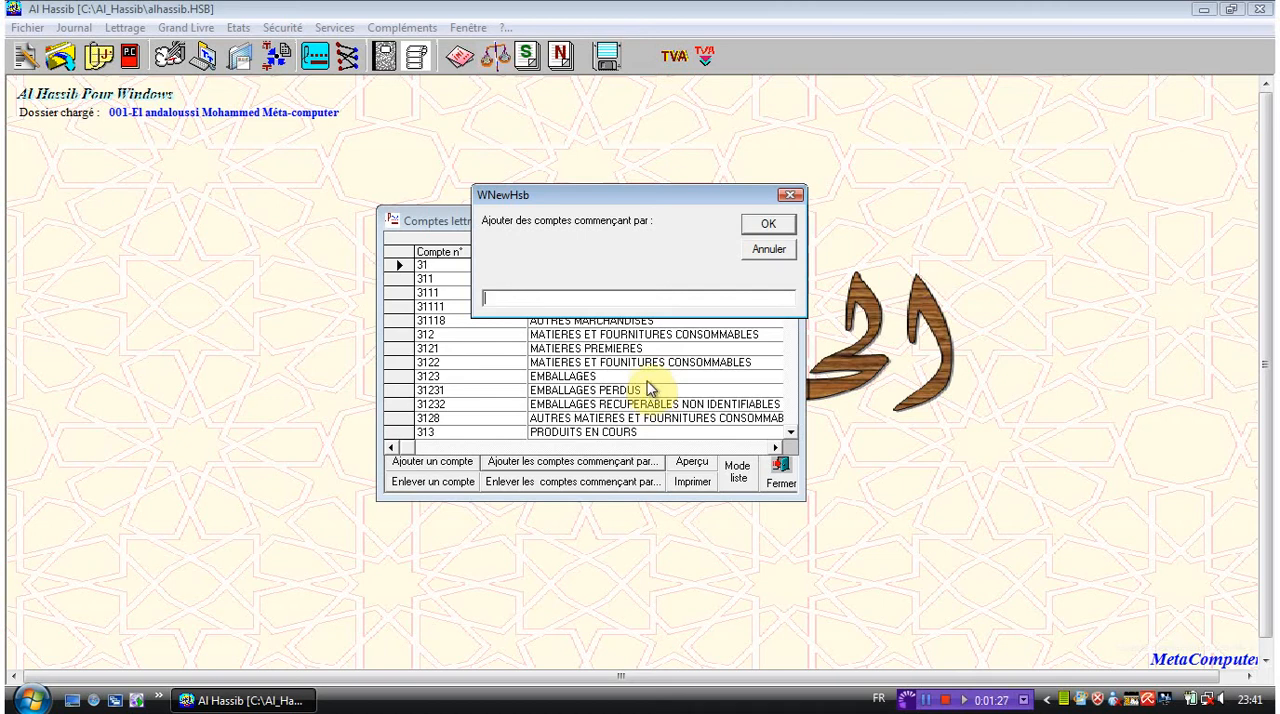
text(11)
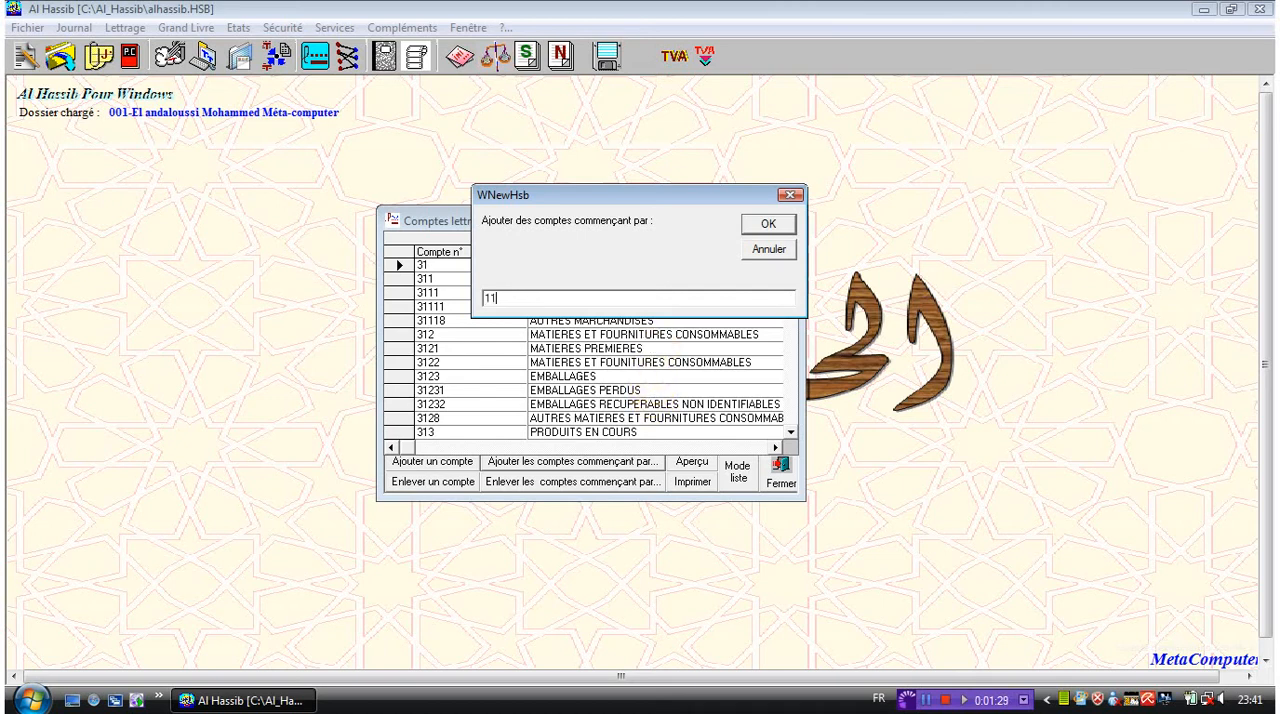
click(757, 226)
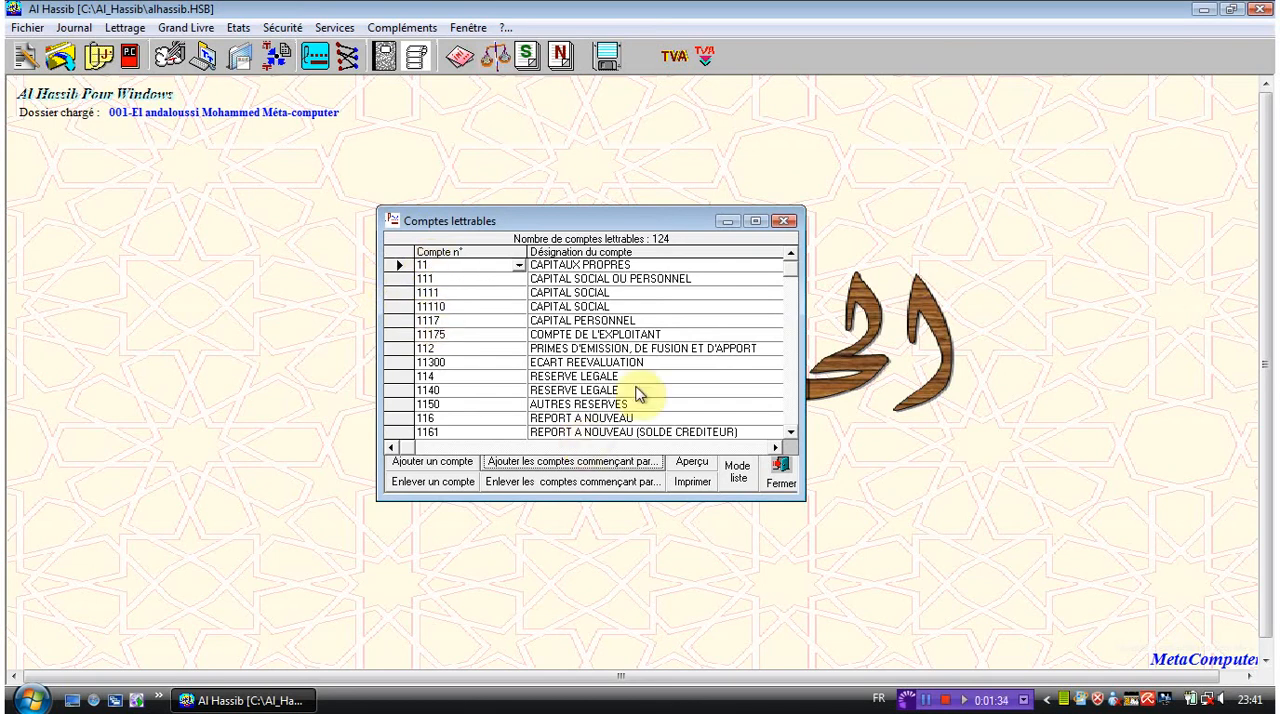
click(612, 483)
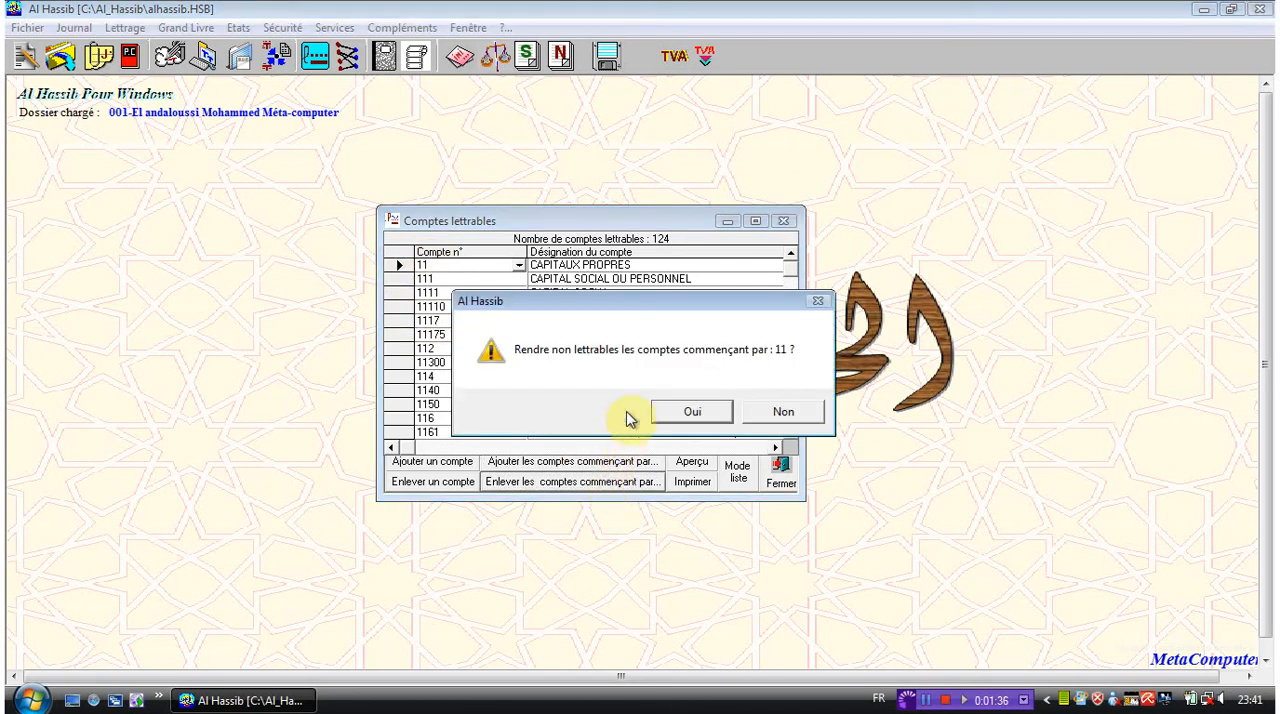
click(674, 409)
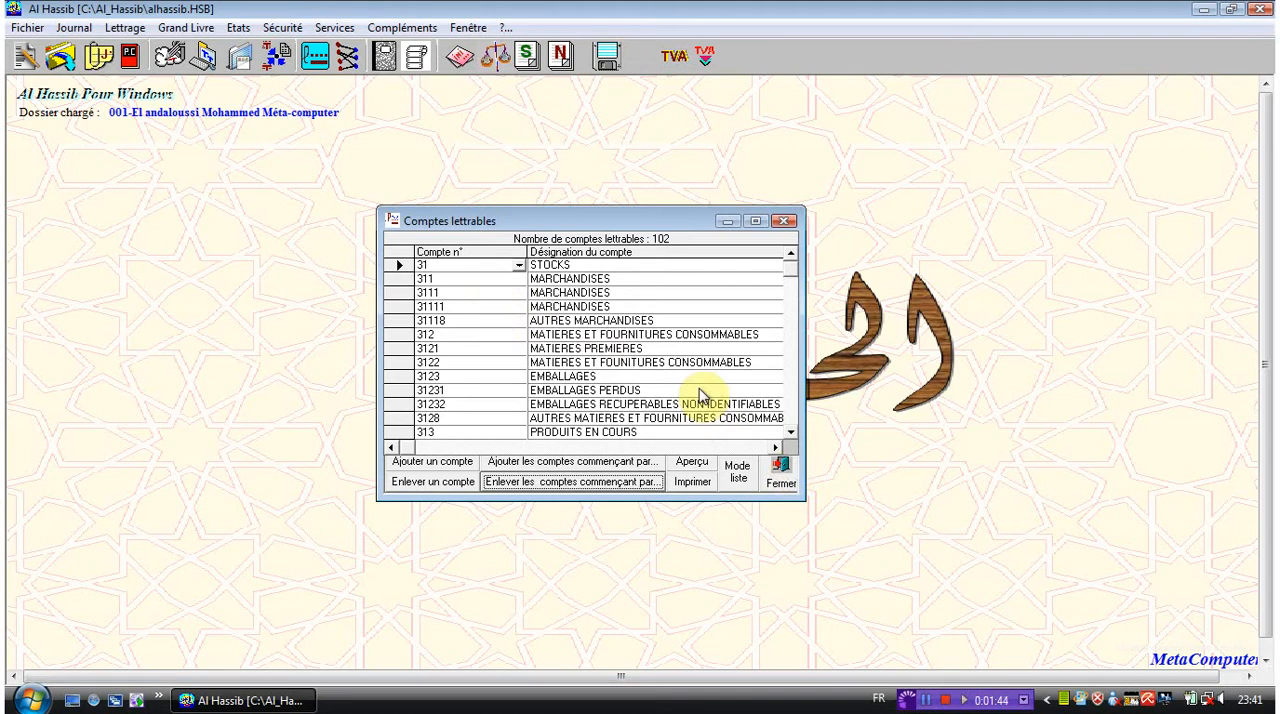
- Return to list mode and close the reconcilable accounts, and open the third parties associated with reconcilable accounts
click(737, 483)
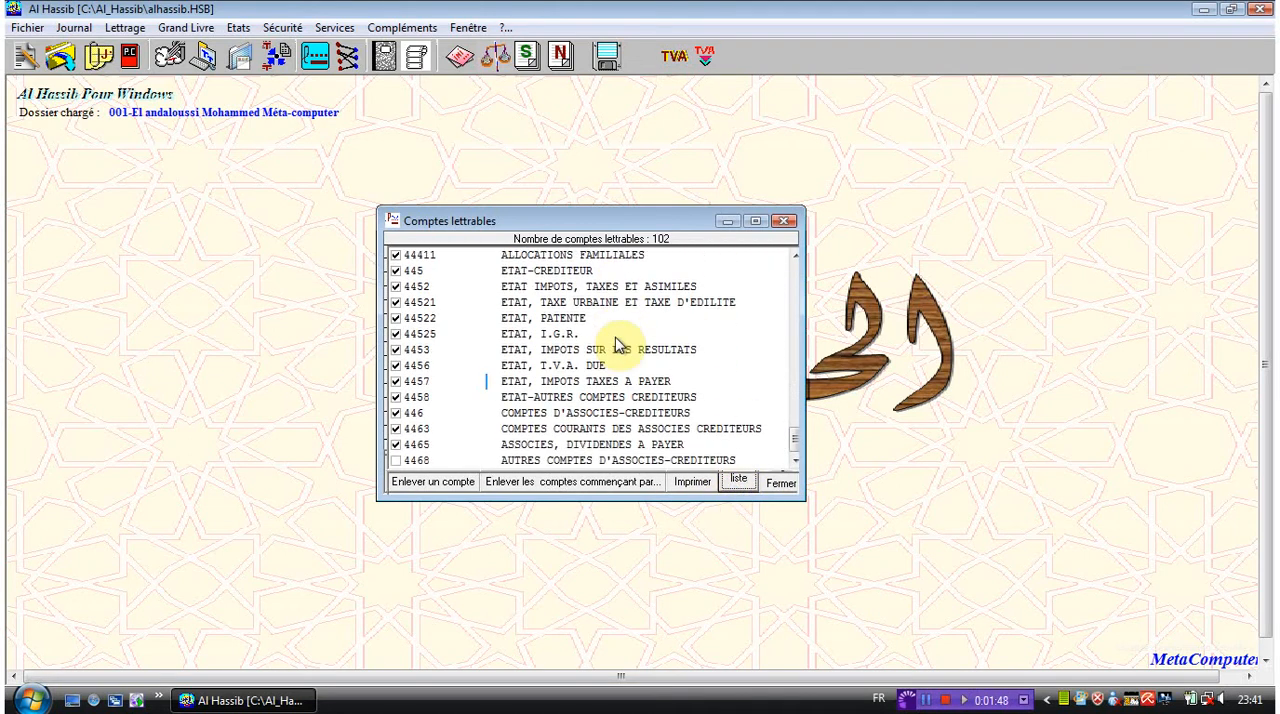
click(776, 484)
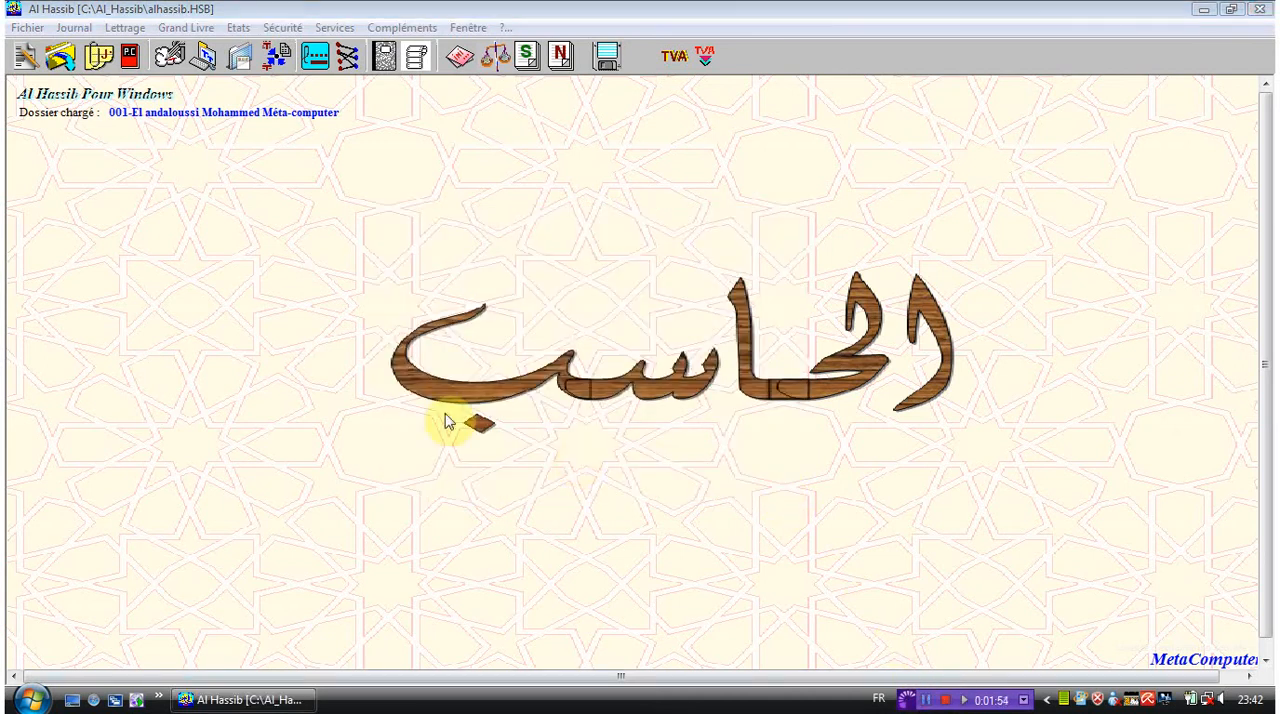
click(126, 28)
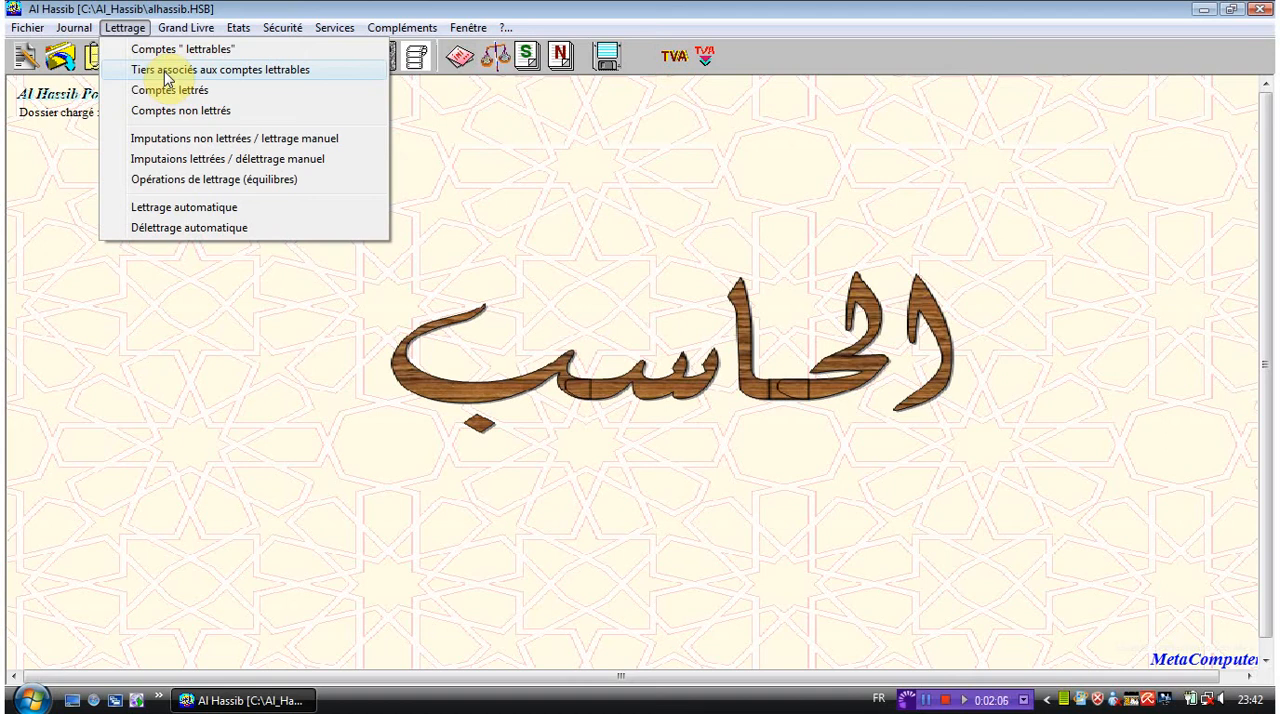
click(166, 76)
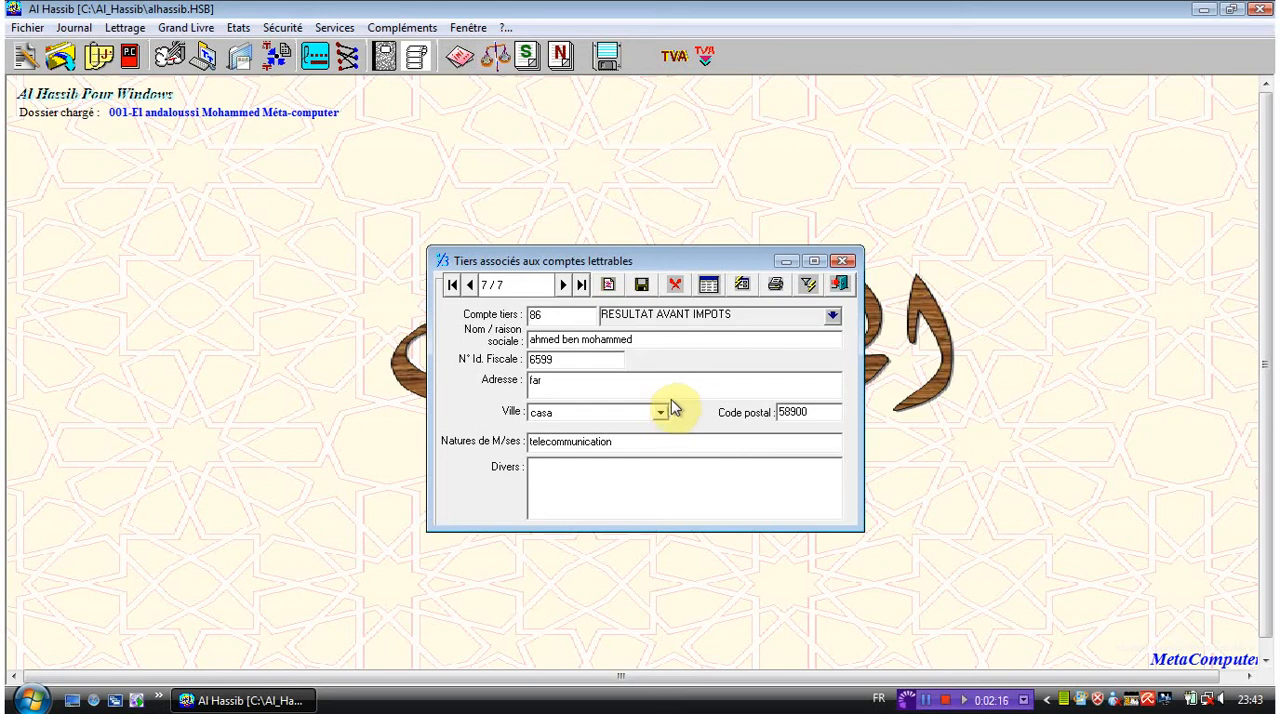
- For the third party on account 86, set the nature of goods to informatique and the city to TETOUAN, and save
double_click(606, 442)
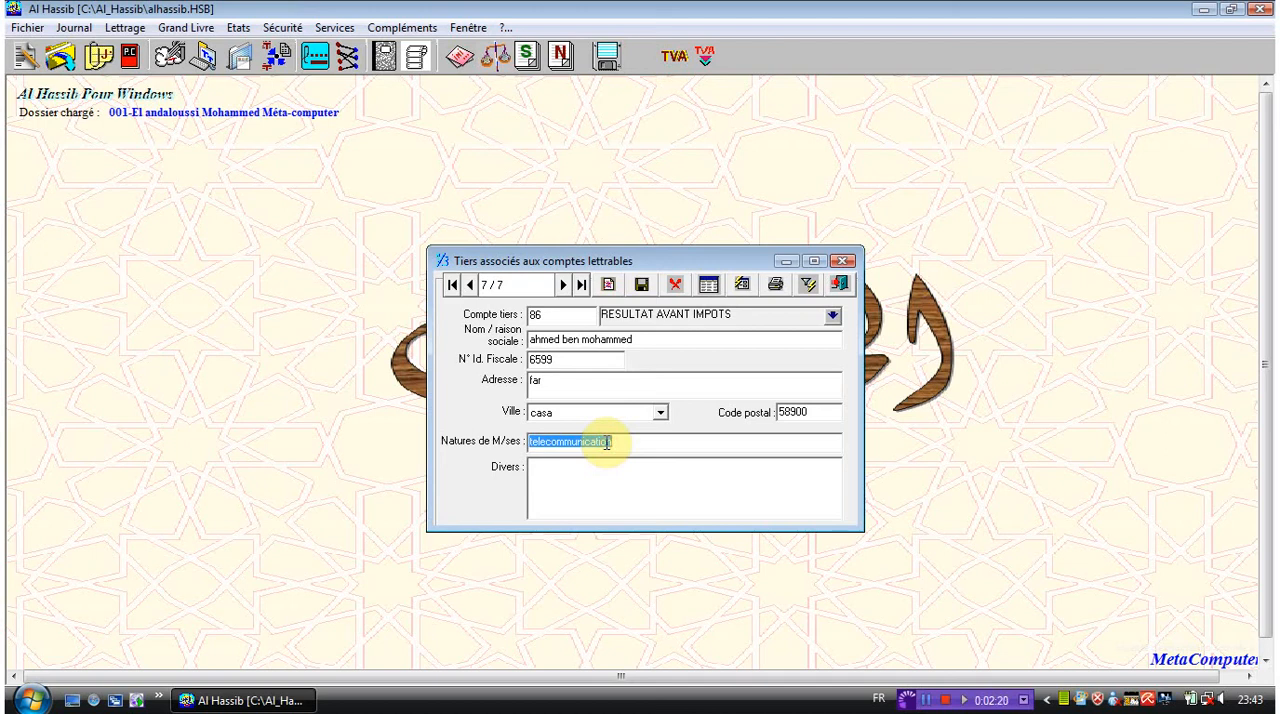
text(in)
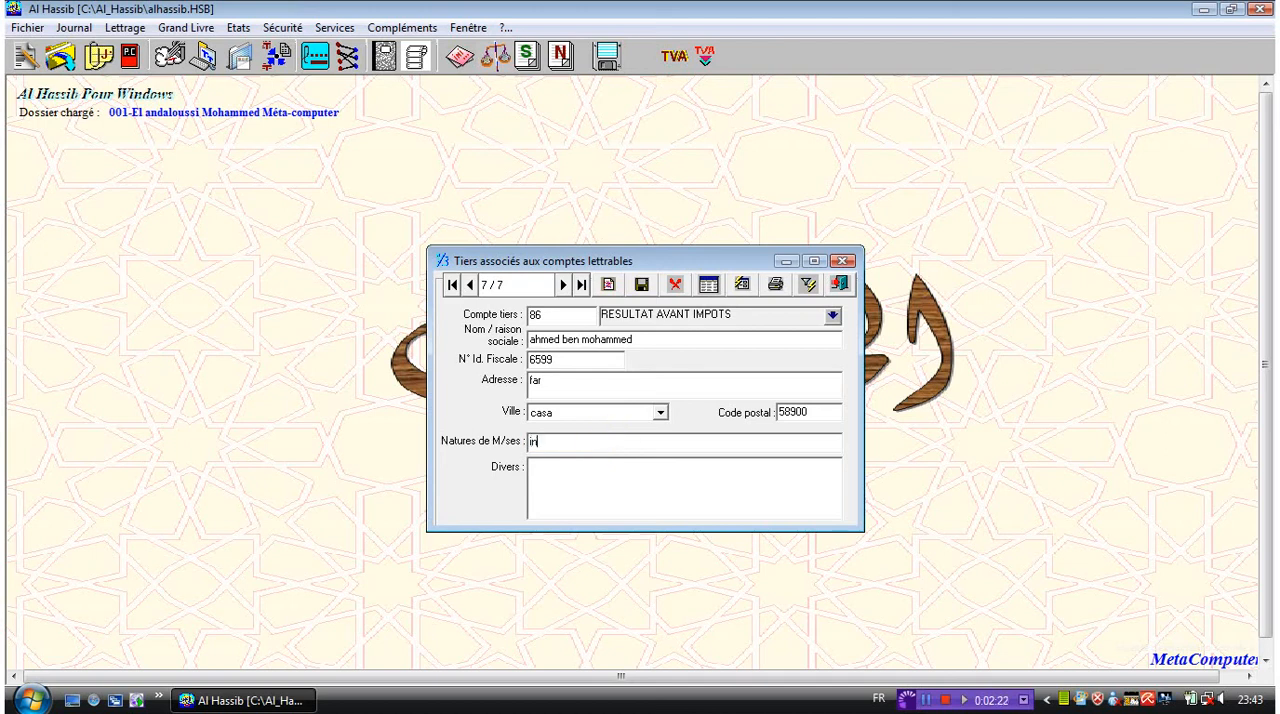
text(formatique)
click(660, 416)
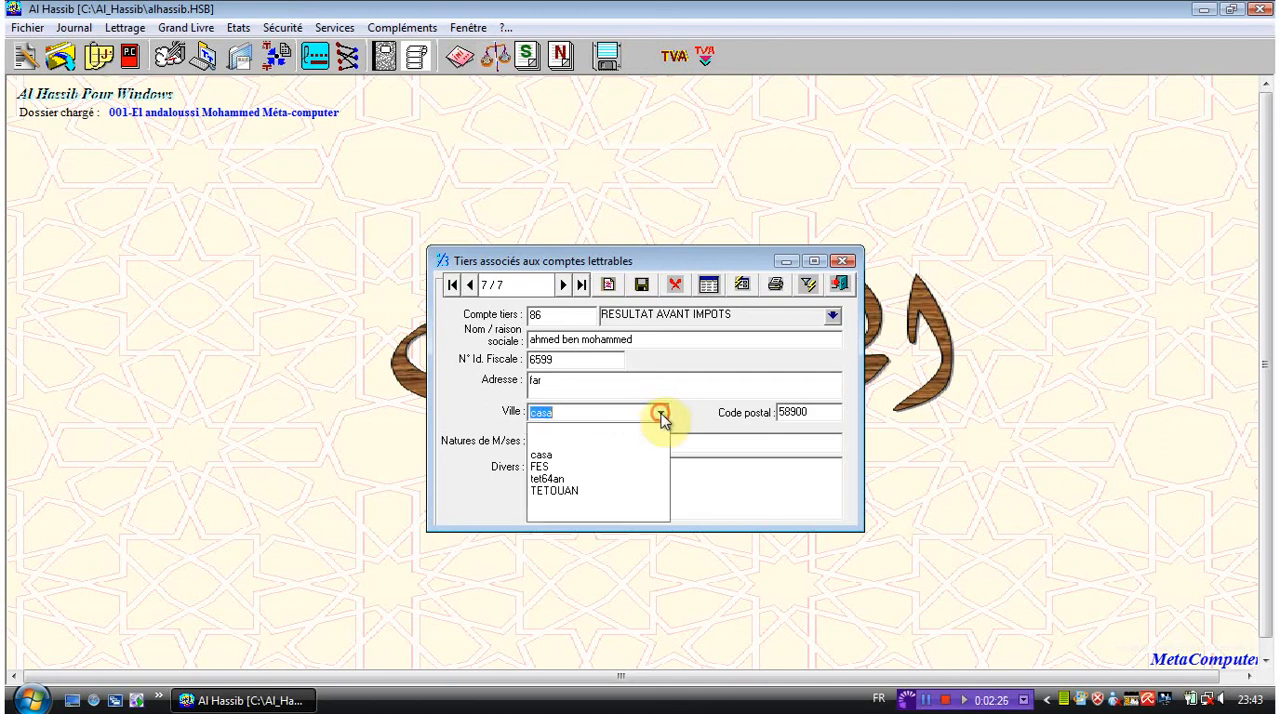
click(603, 490)
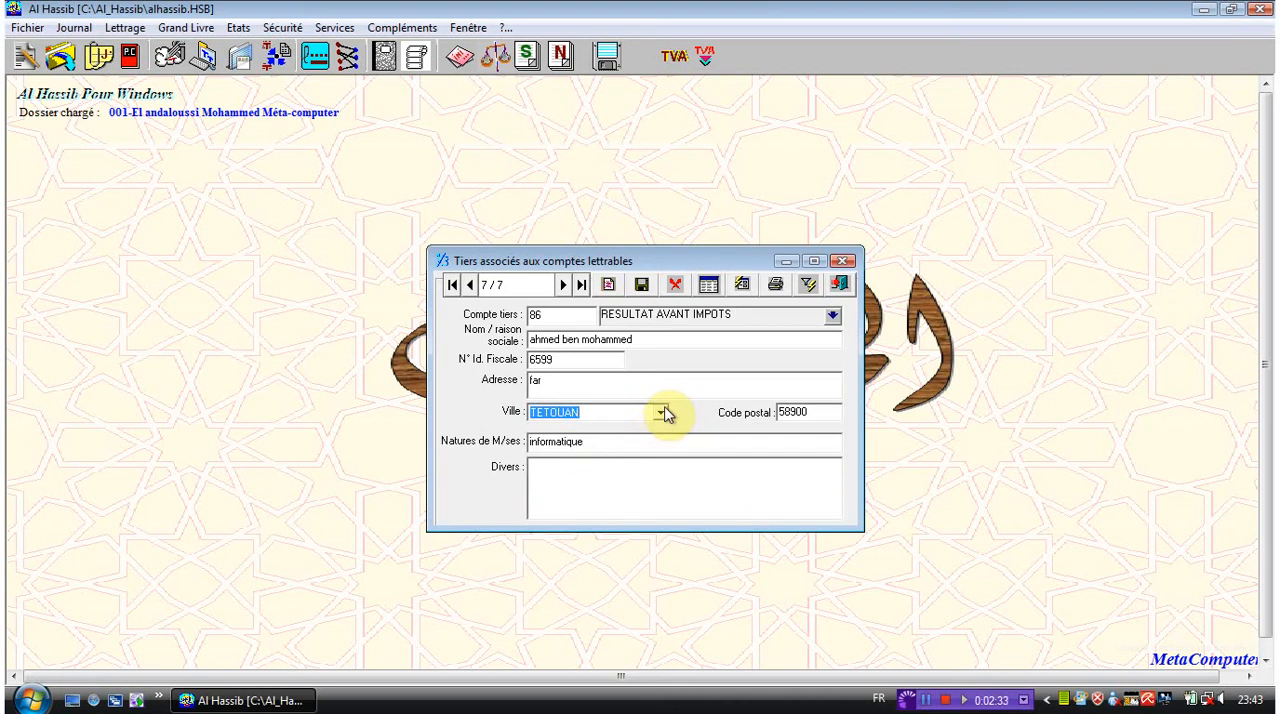
click(643, 287)
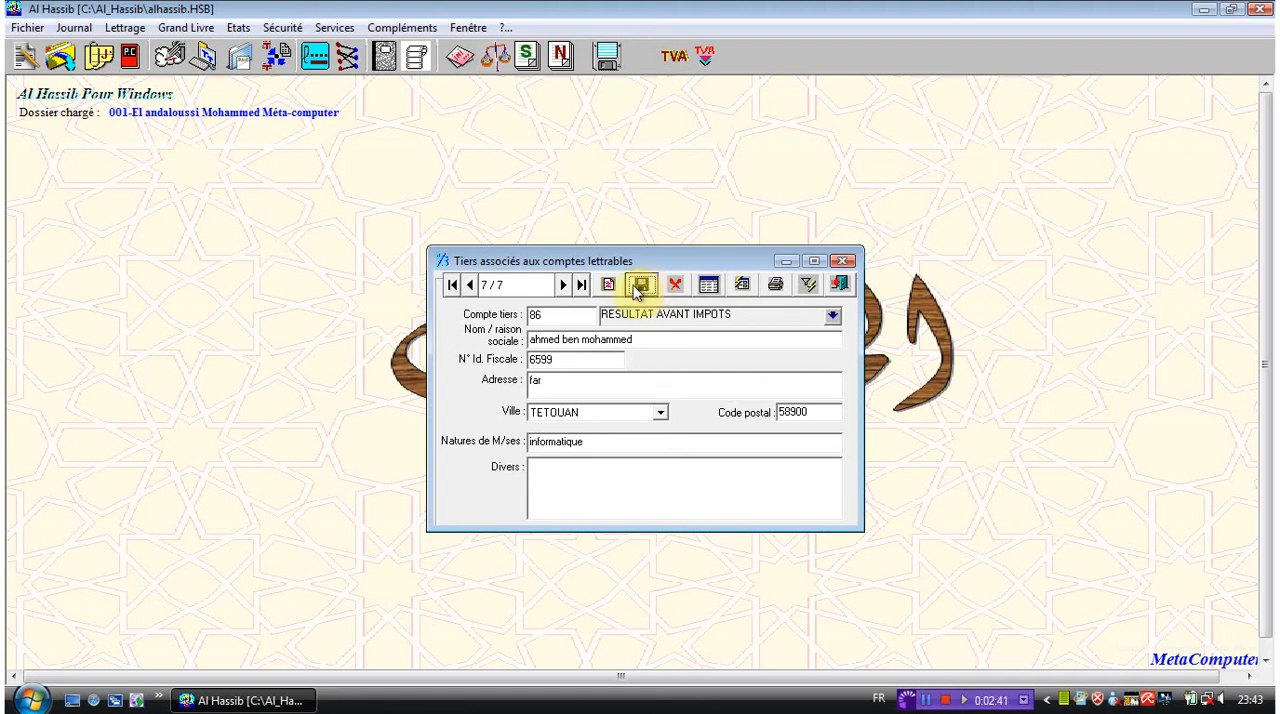
- Start a new third-party record and assign it account 114 RESERVE LEGALE from the chart of accounts
click(608, 286)
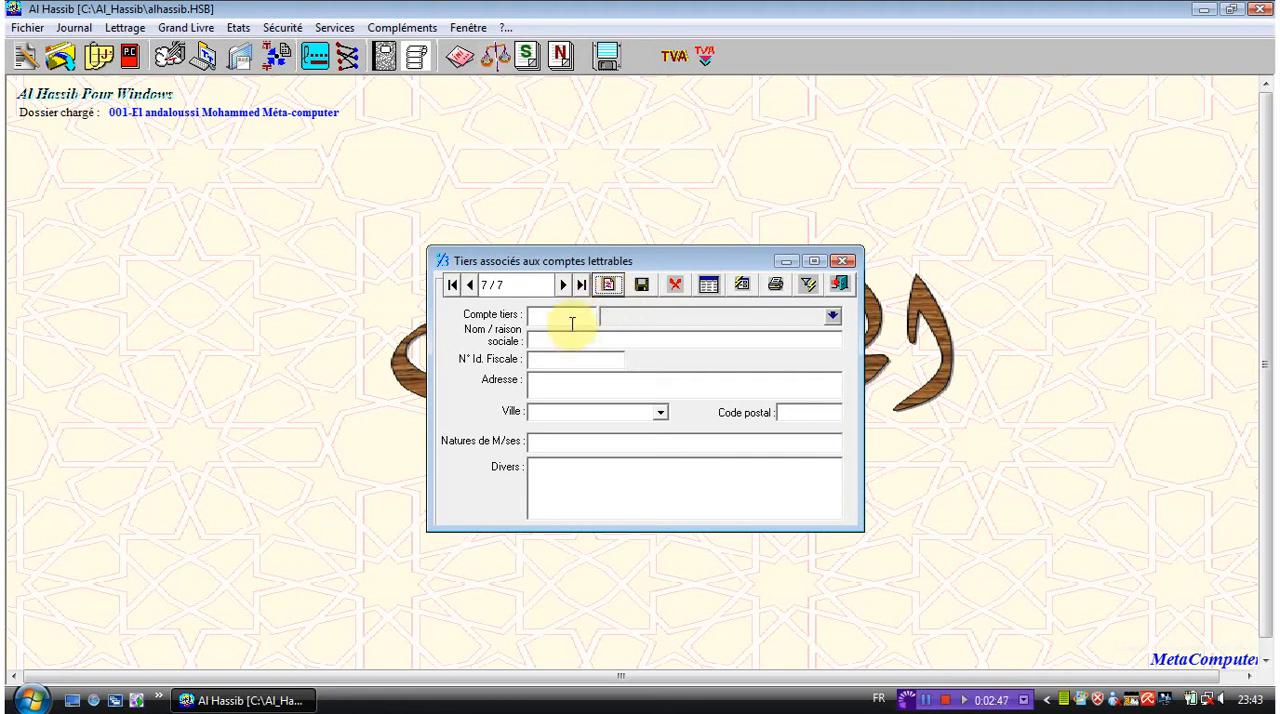
click(576, 321)
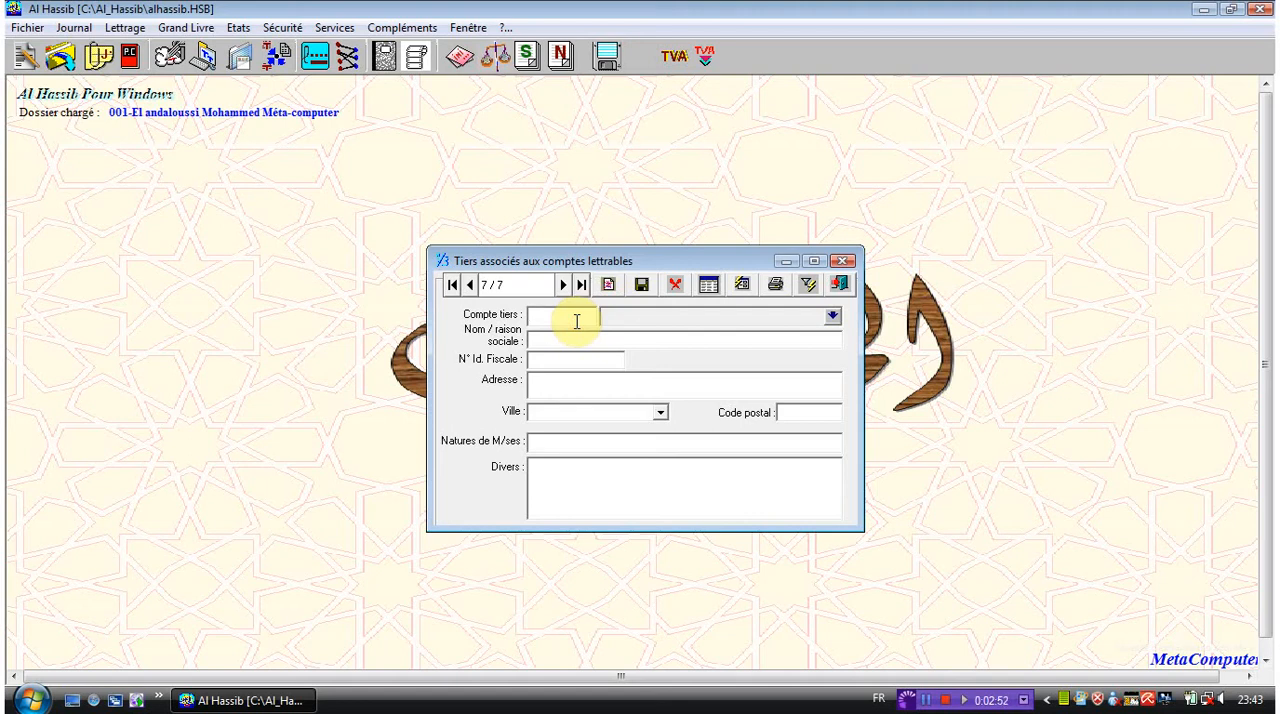
click(832, 317)
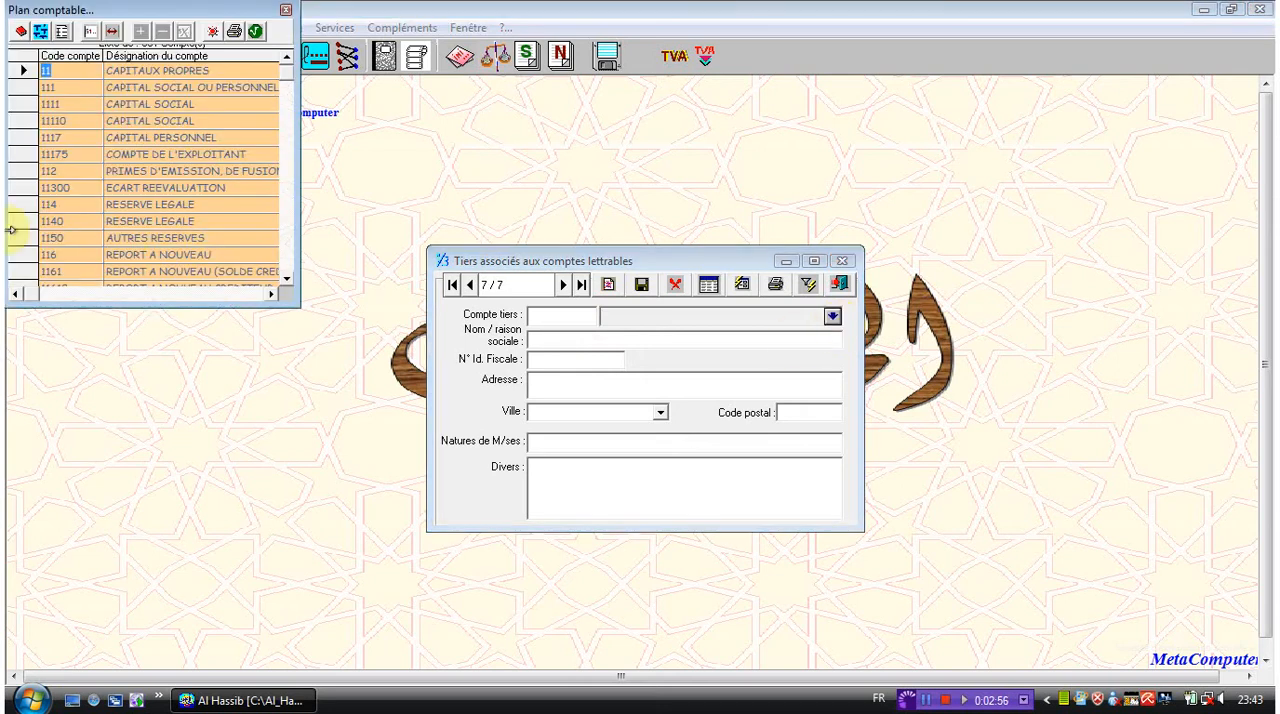
click(16, 204)
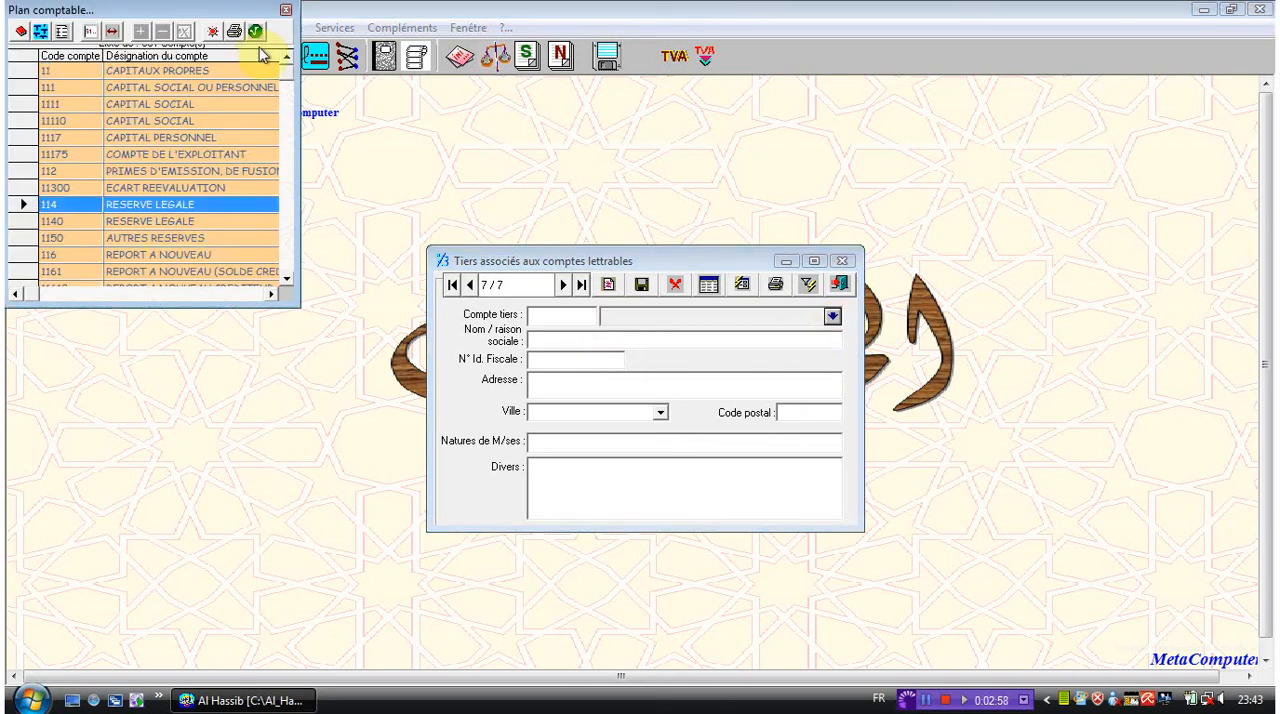
click(257, 35)
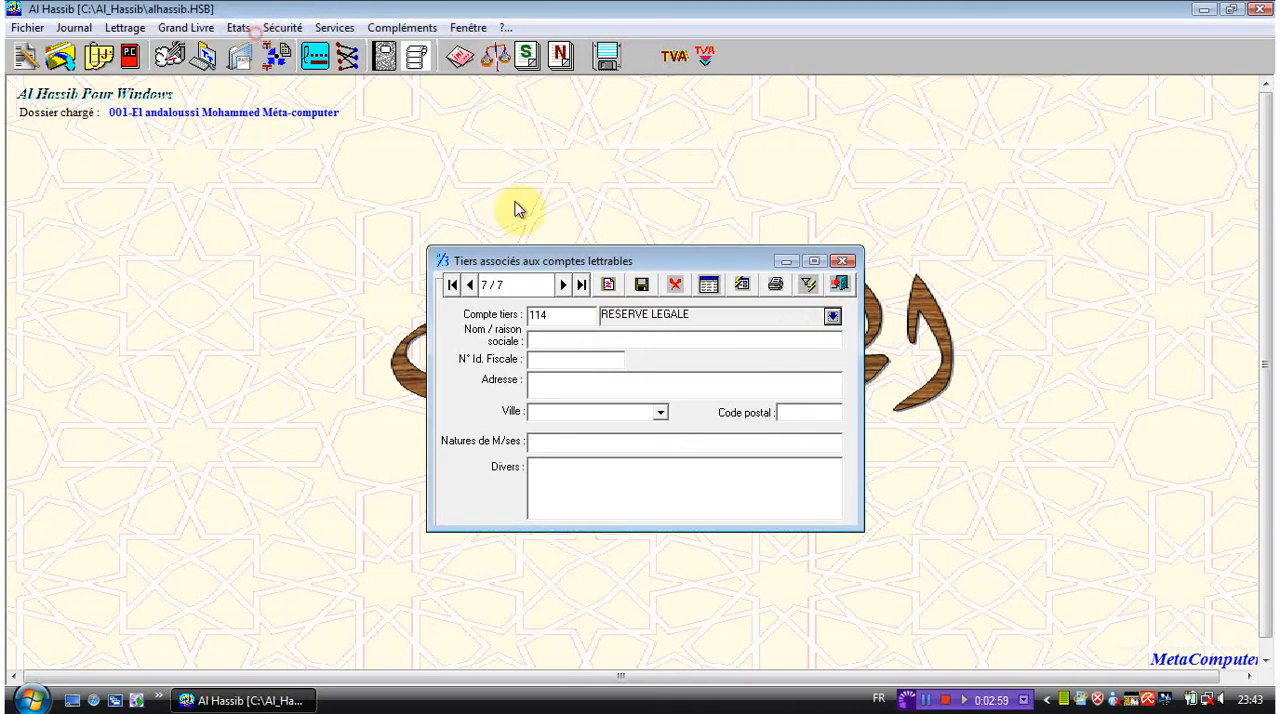
- Enter Afriquia GAZ as the new third party's company name and fill in its tax identification number
click(557, 341)
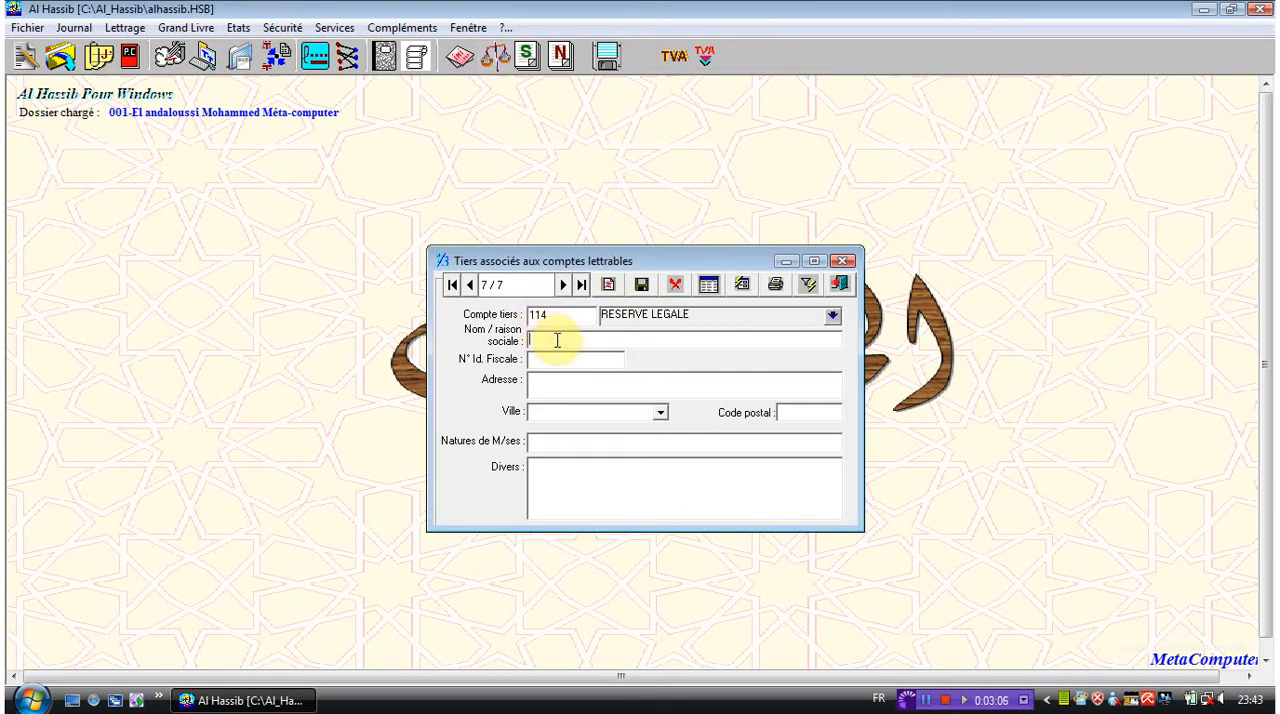
text(Afri)
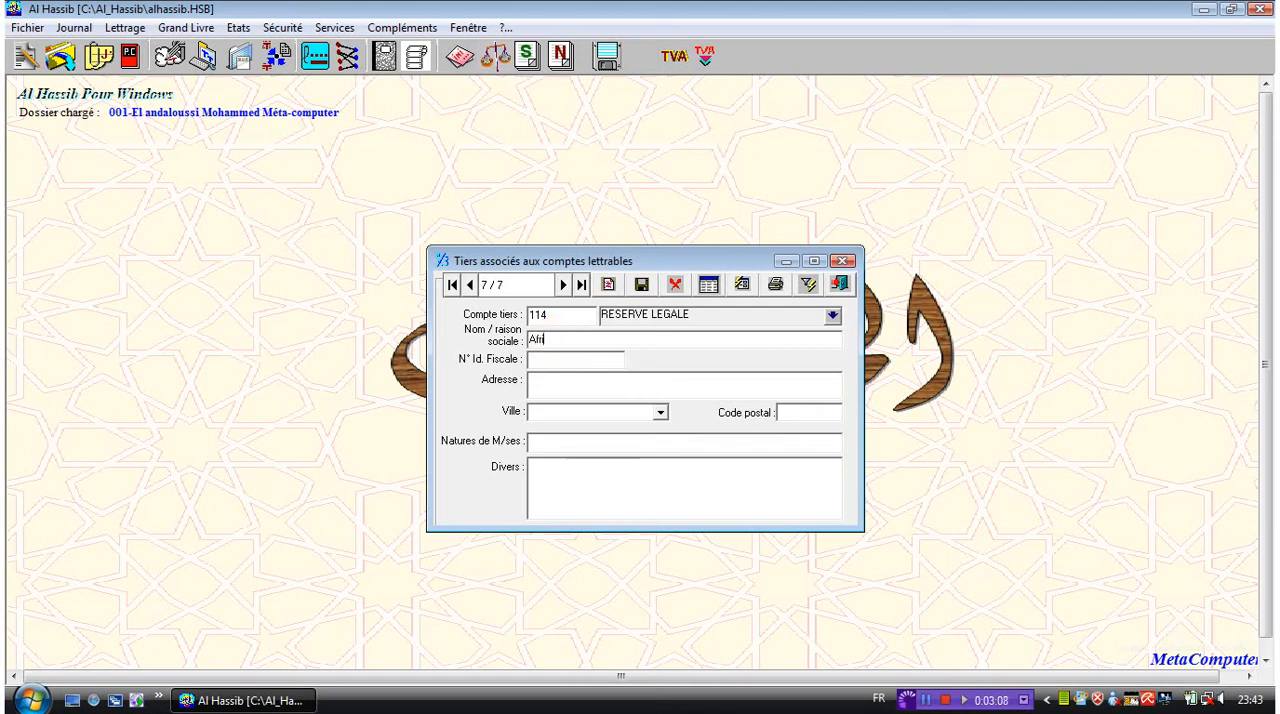
text(quia GAZ)
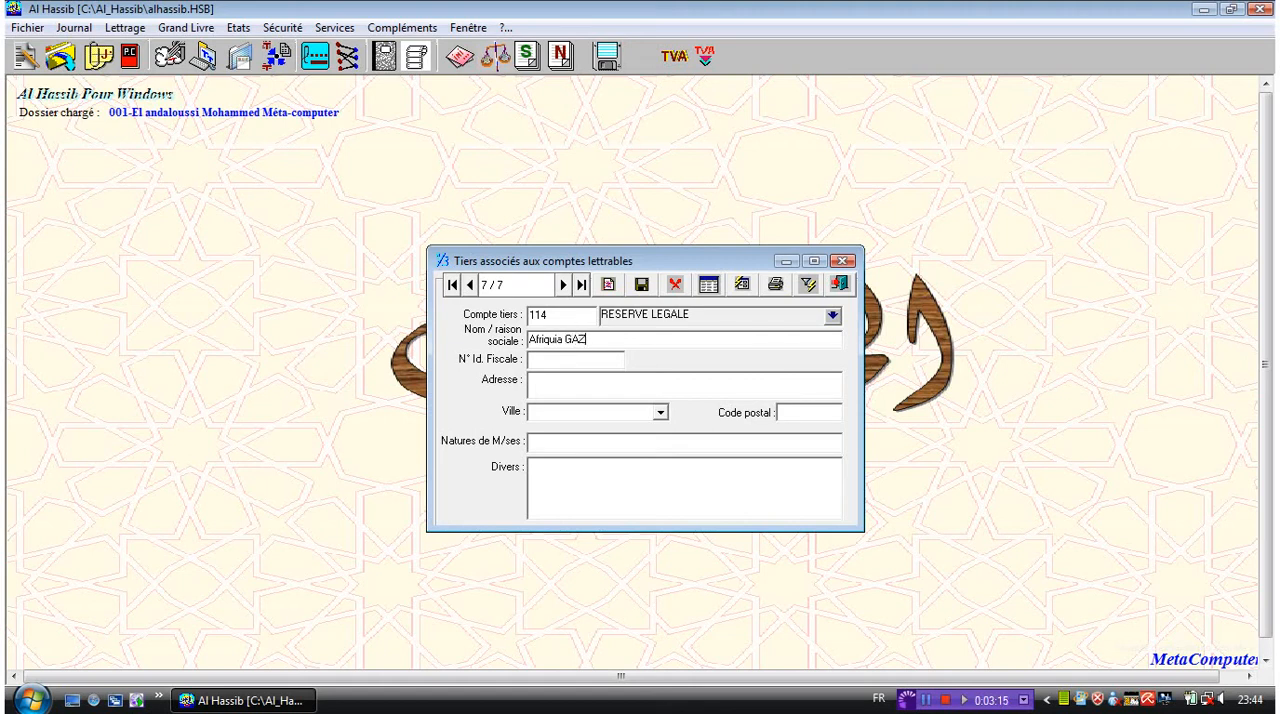
click(559, 358)
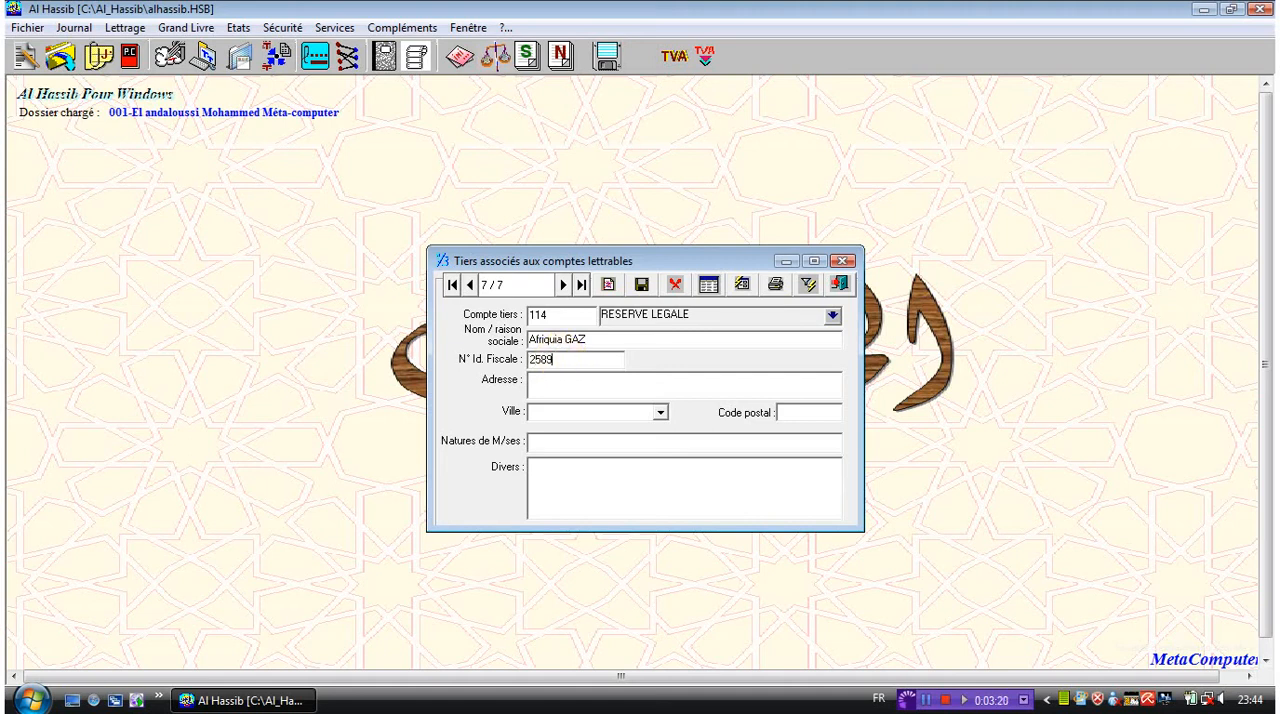
- Fill in the new third party's street address and postal code, and try to enter Casa as the city
click(569, 392)
text(Av Safir)
click(659, 412)
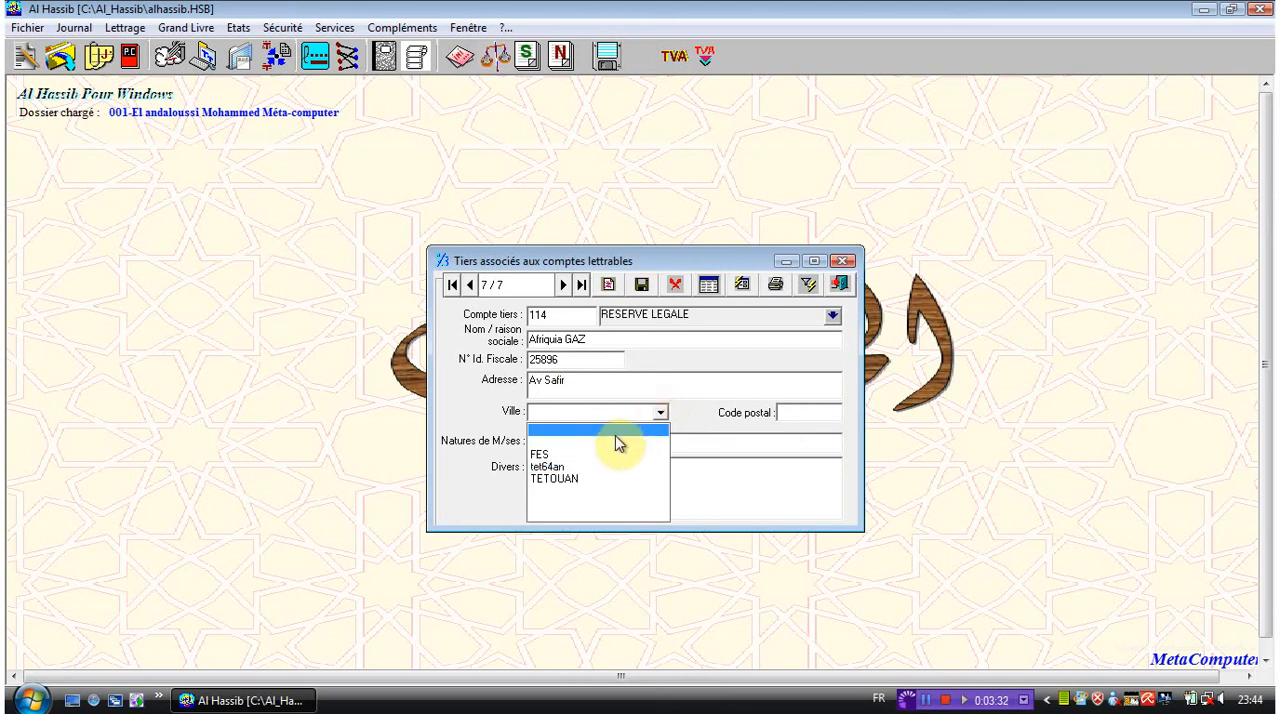
text(Ca)
text(sa)
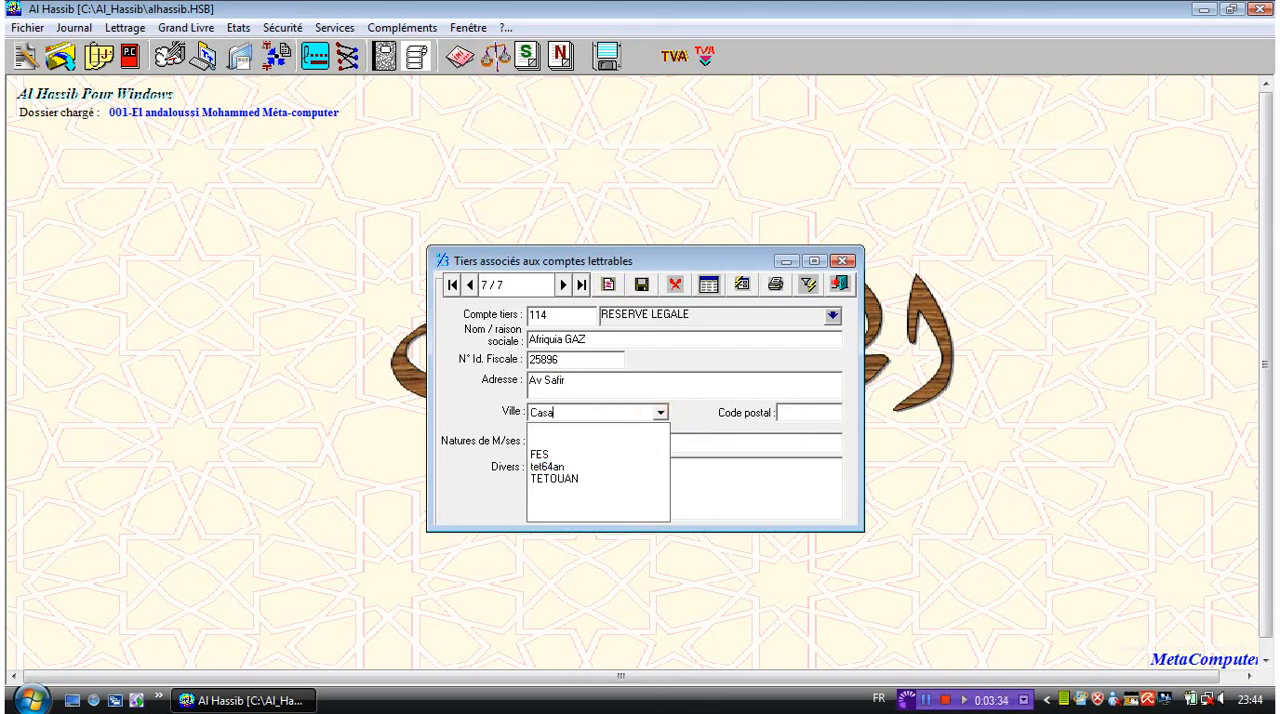
click(809, 410)
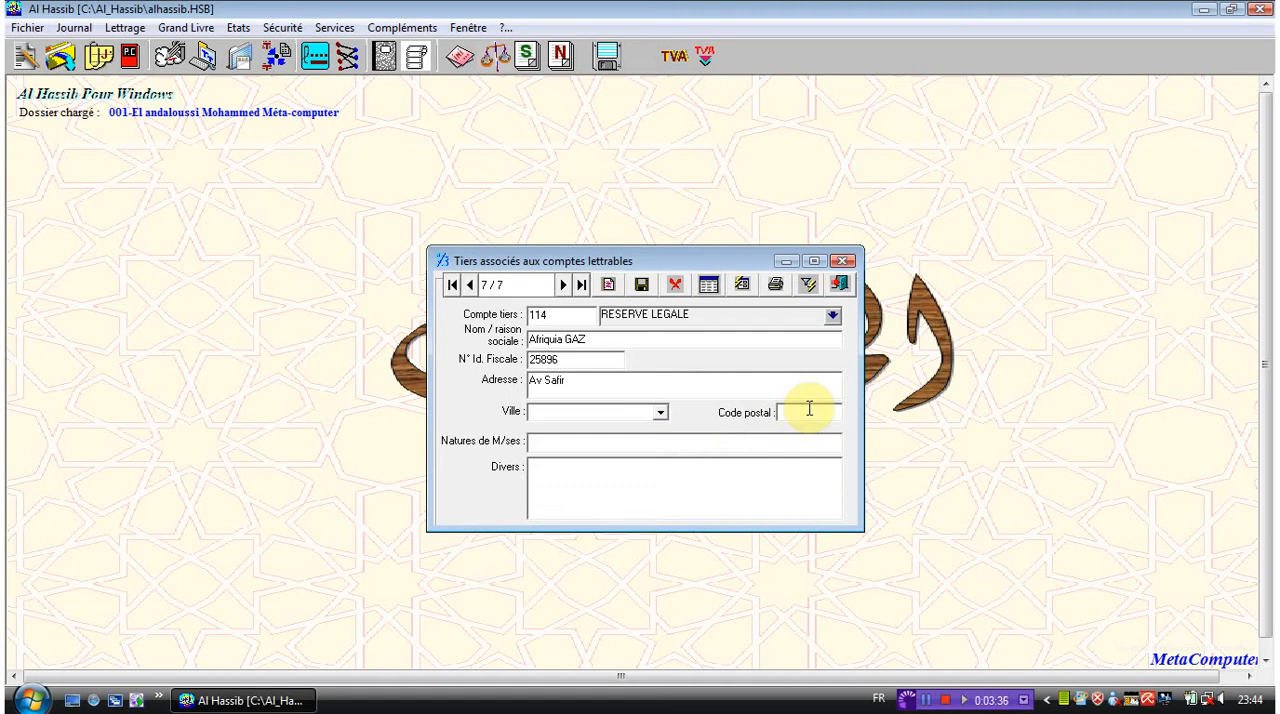
text(90000)
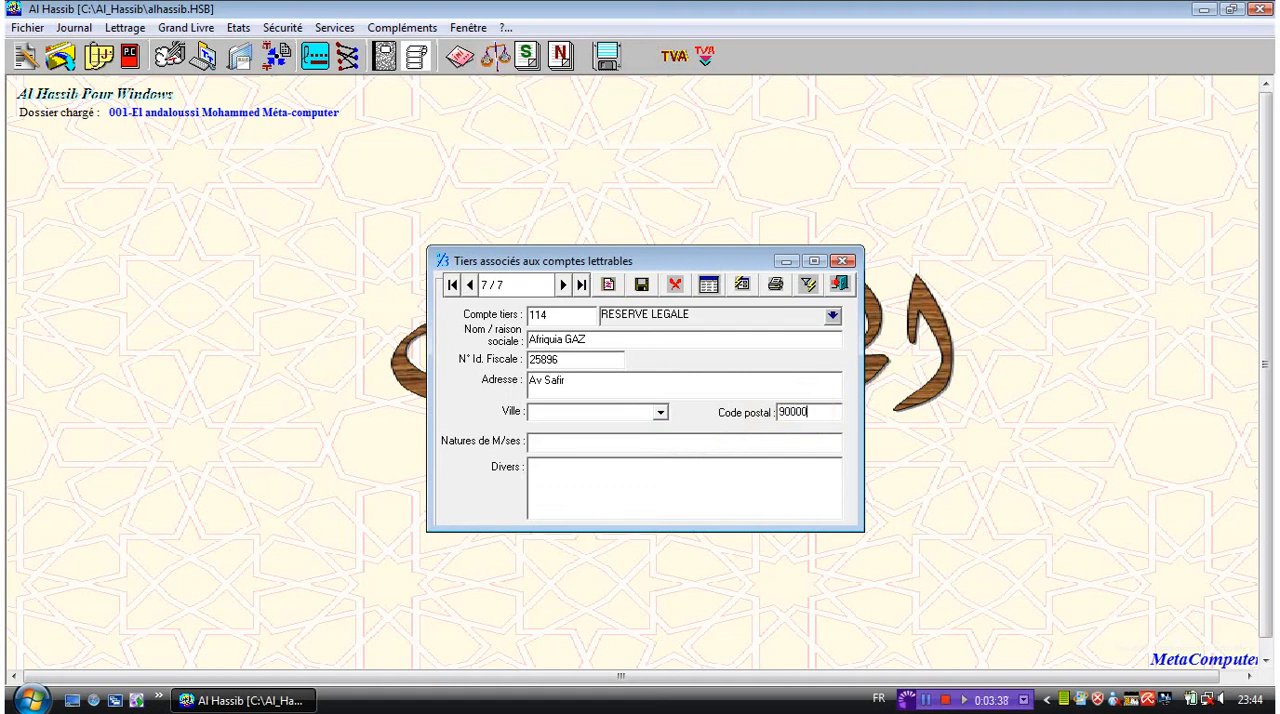
- Enter commerce as the nature of goods for the Afriquia GAZ third party
click(783, 436)
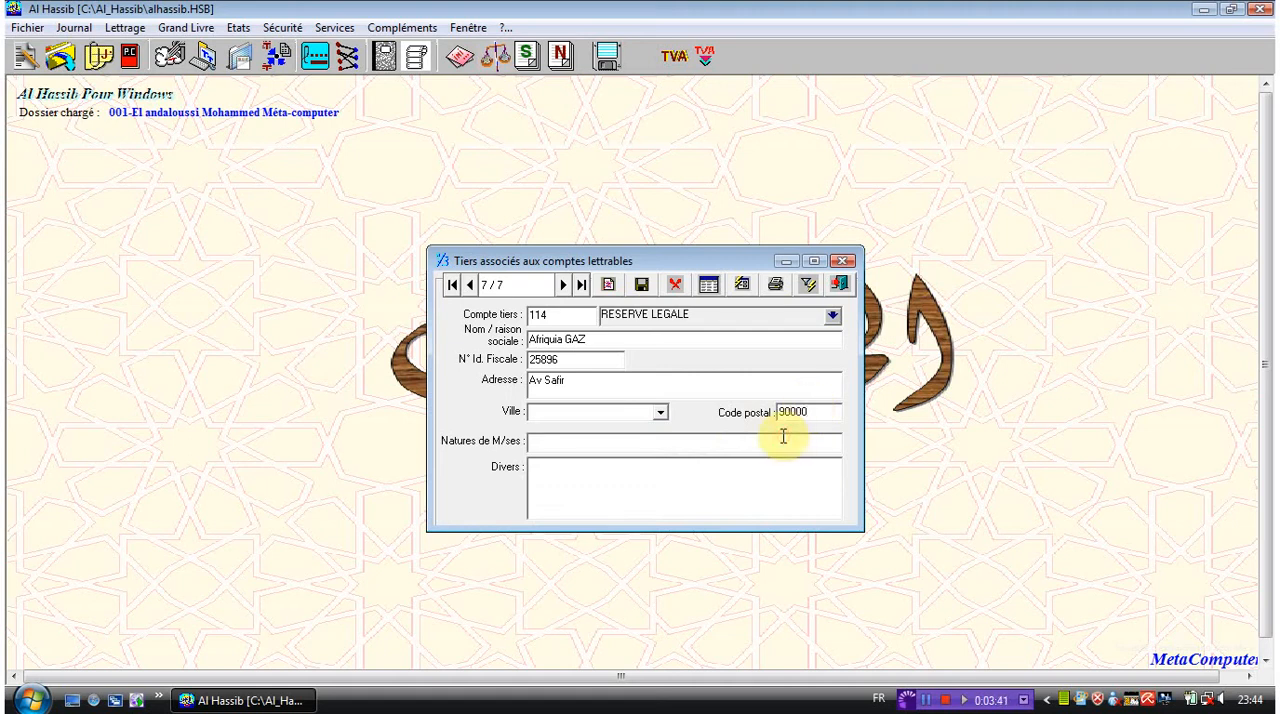
text(commerce)
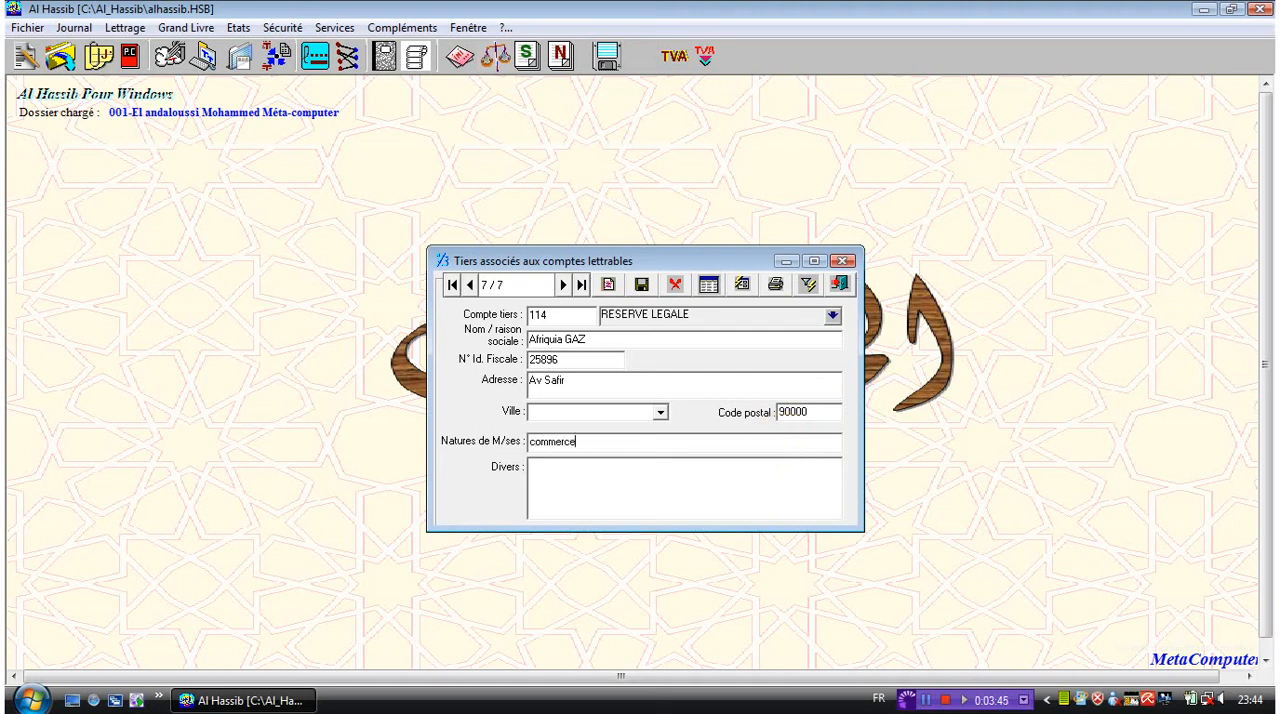
- Add the miscellaneous note "j'ai d'autre chose à remplire" to the Afriquia GAZ record and save the third party
click(762, 484)
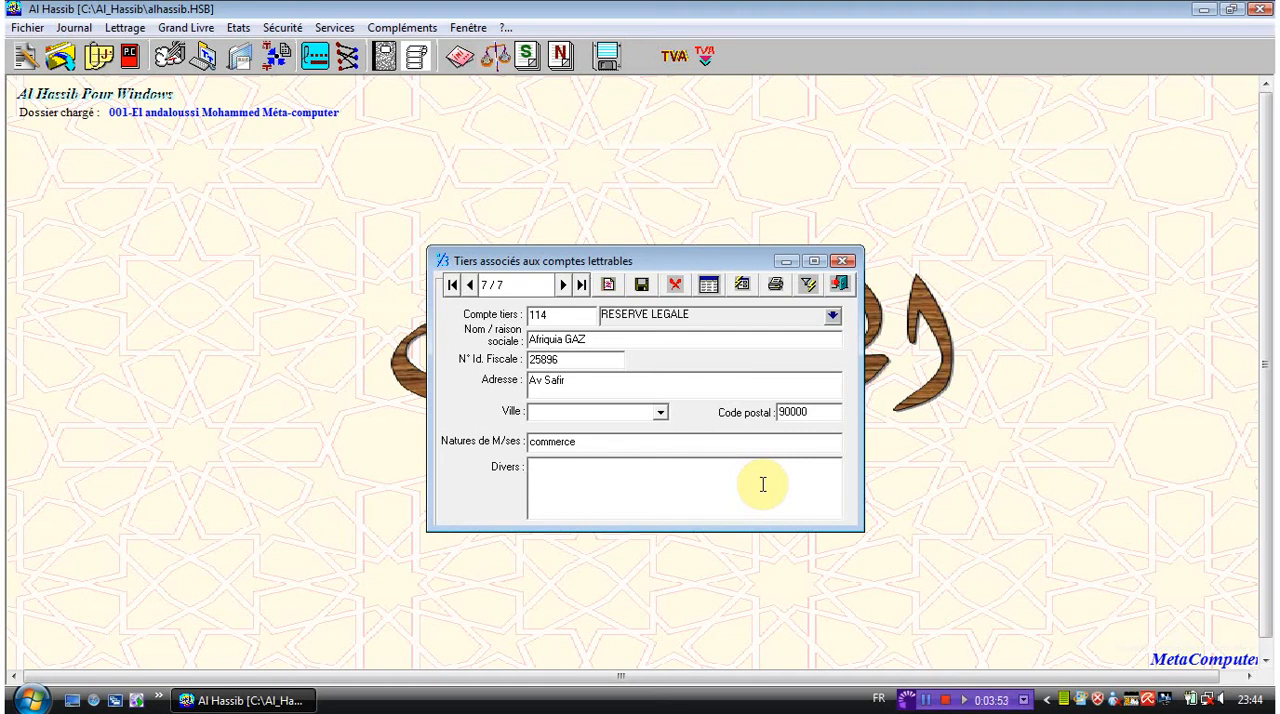
text(ja'i)
key(BackSpace)
key(BackSpace)
key(BackSpace)
key(BackSpace)
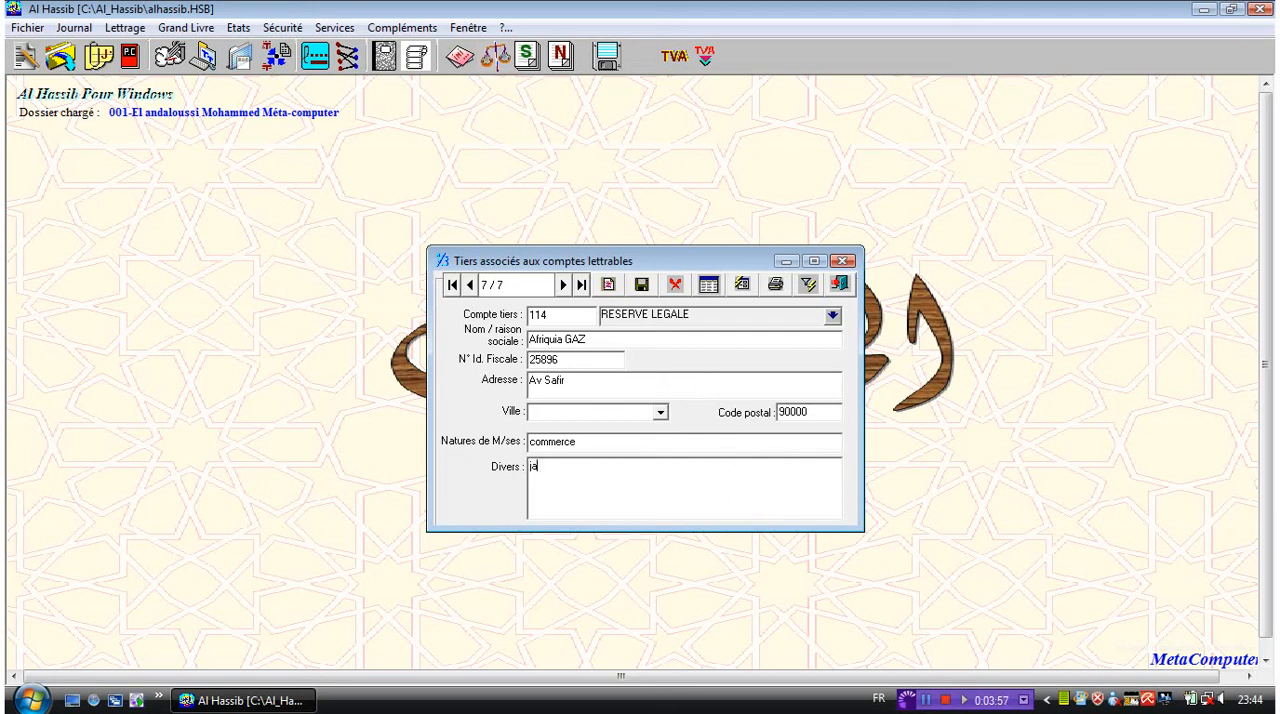
text(j'ai d'autre chose à remplire)
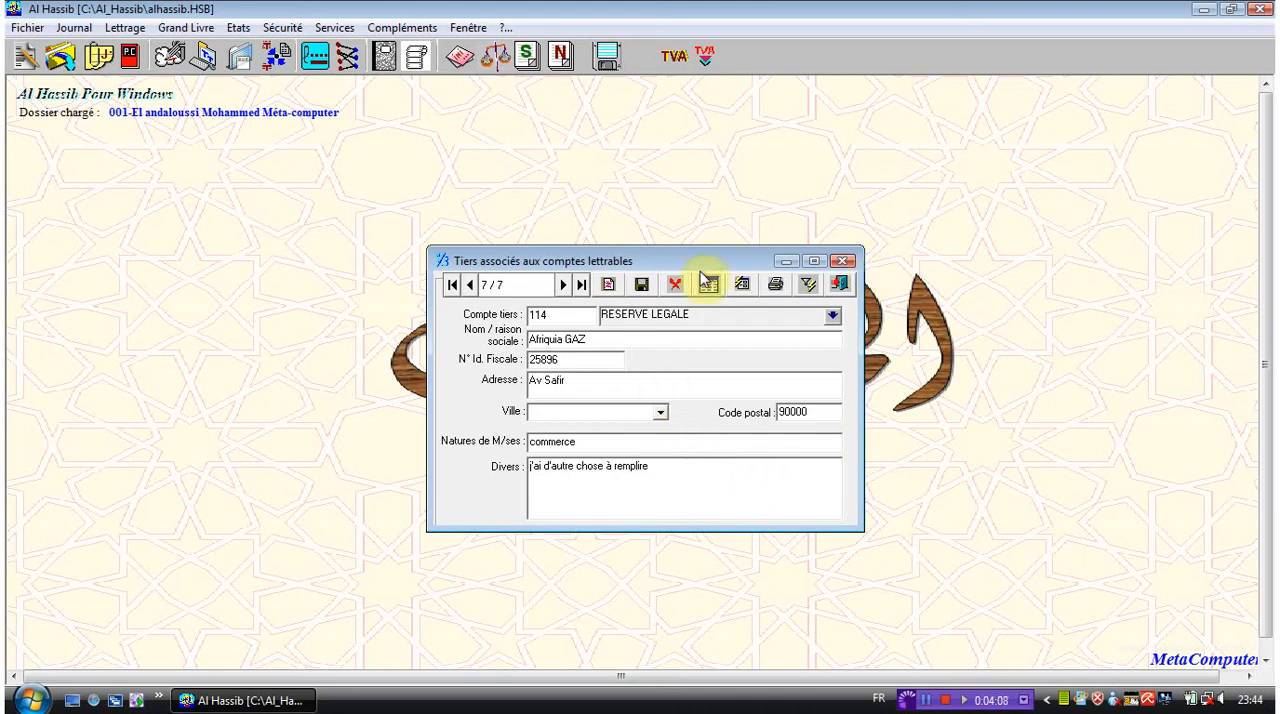
click(642, 286)
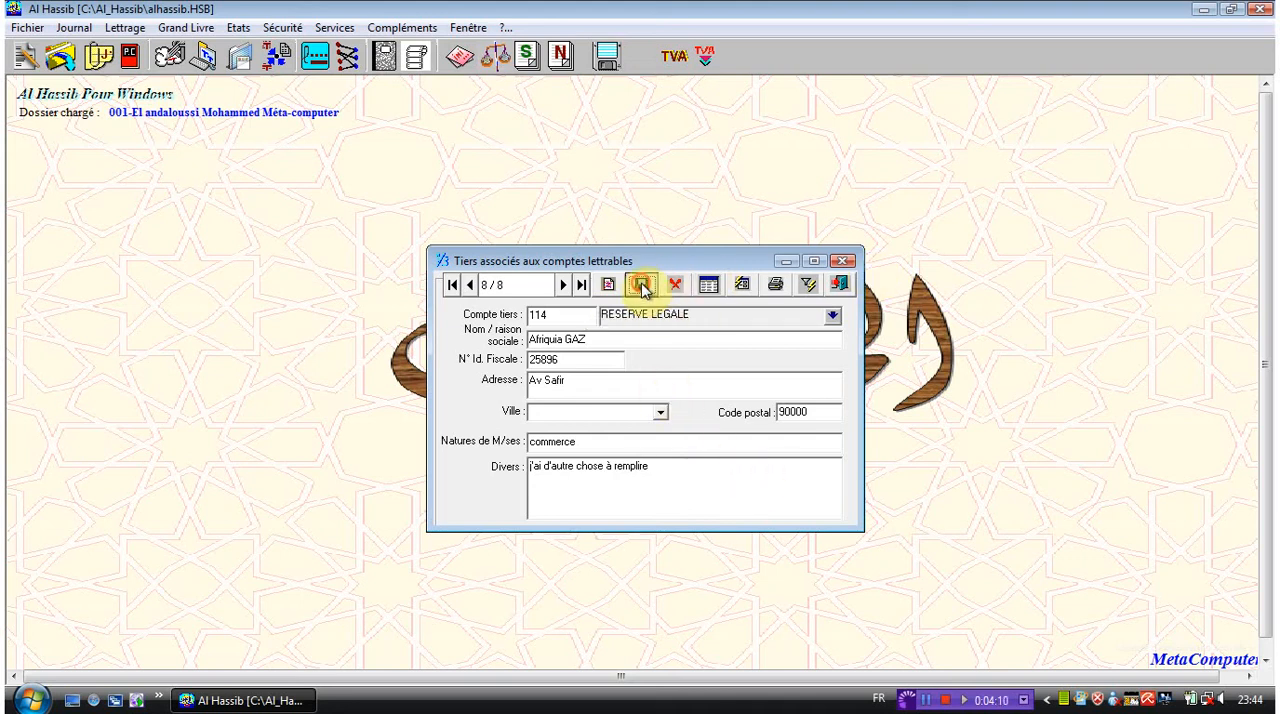
- Display the list of all third parties, widen its window to review the columns, and close it
click(709, 287)
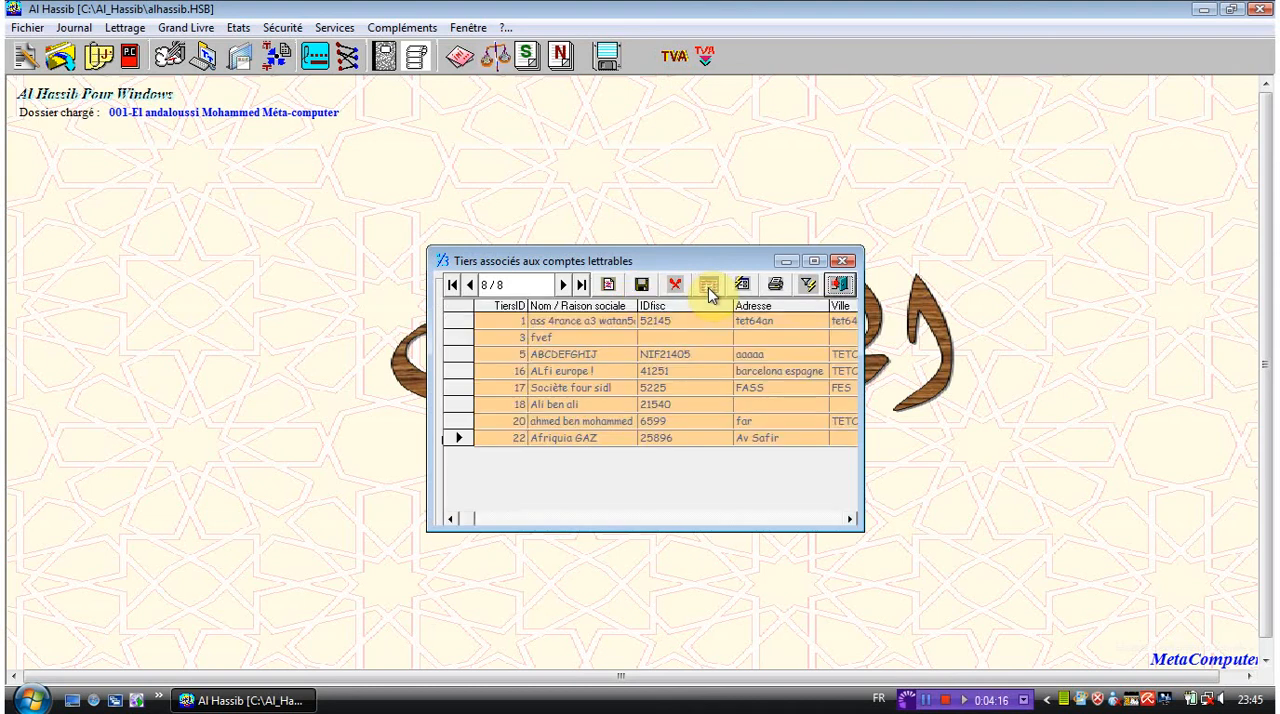
drag(862, 488, 1257, 429)
drag(817, 261, 614, 255)
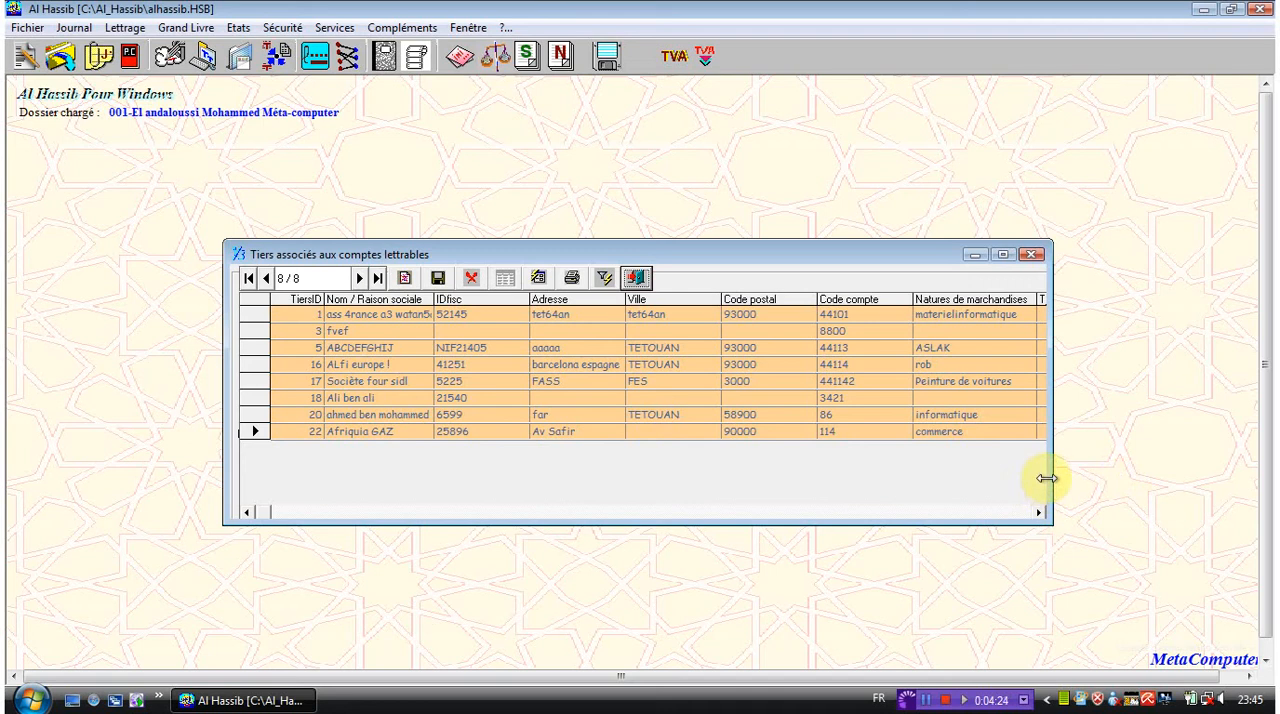
drag(1047, 478, 1252, 477)
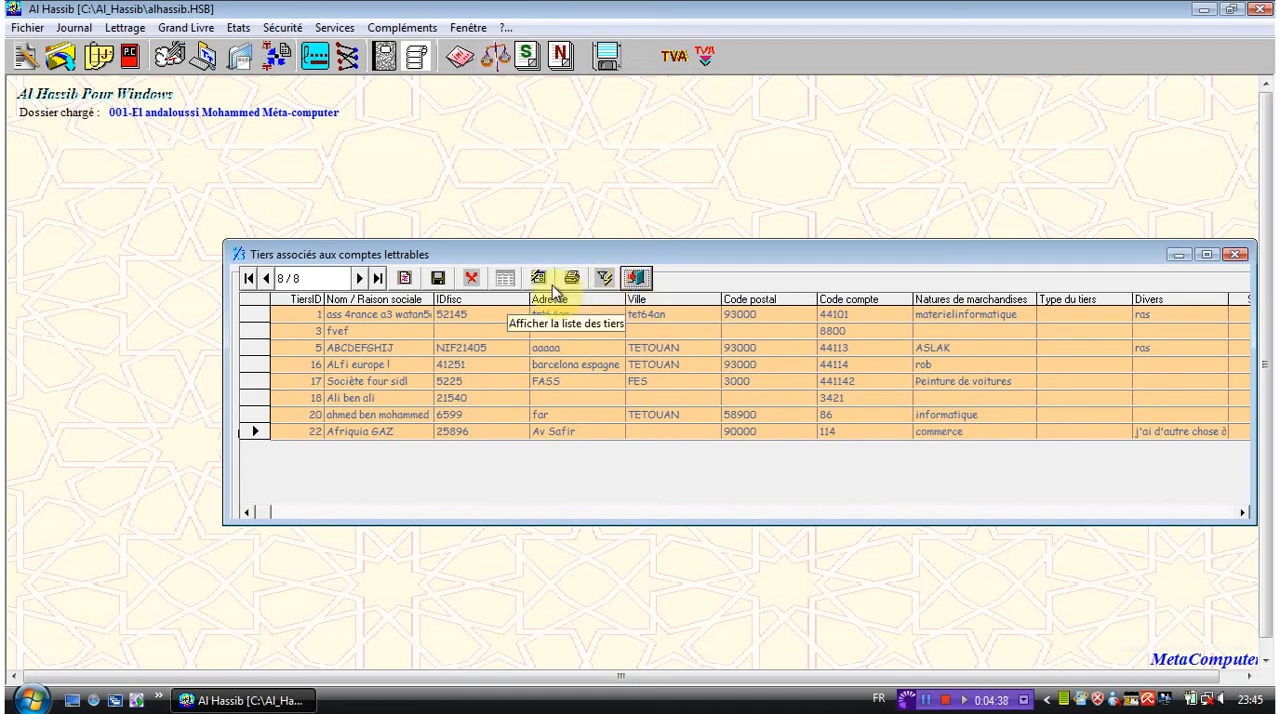
click(640, 282)
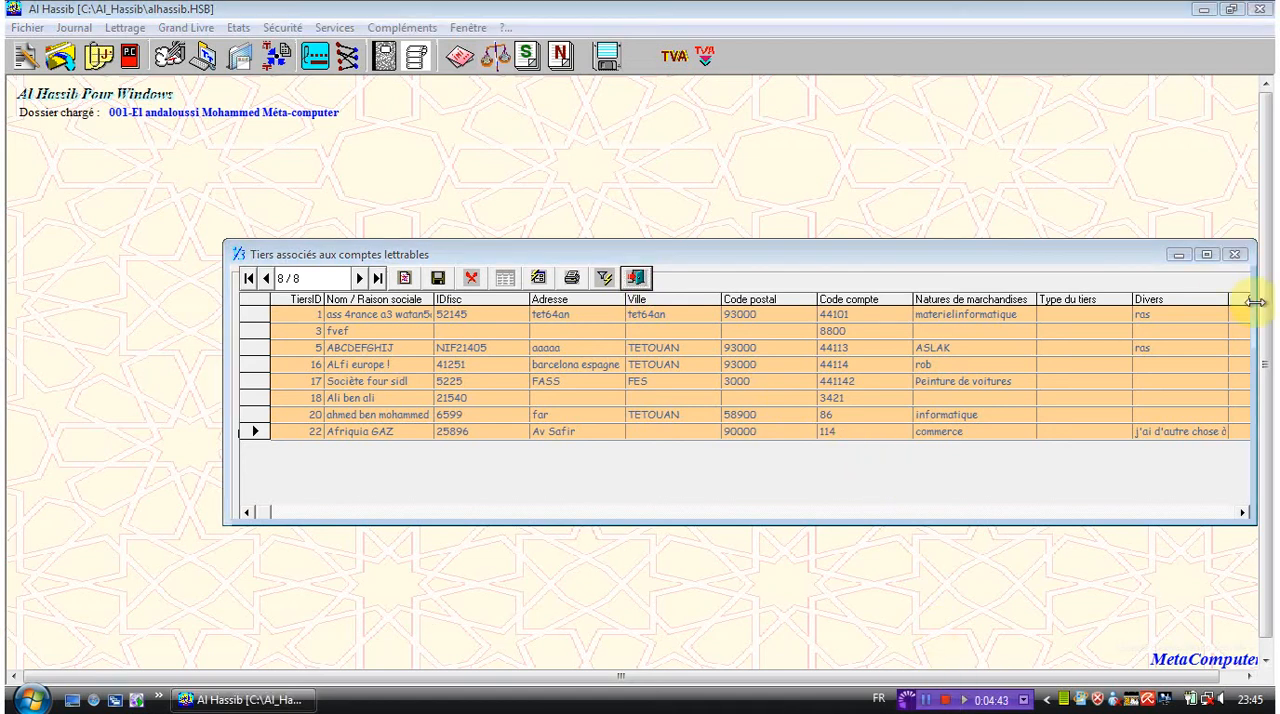
click(1235, 254)
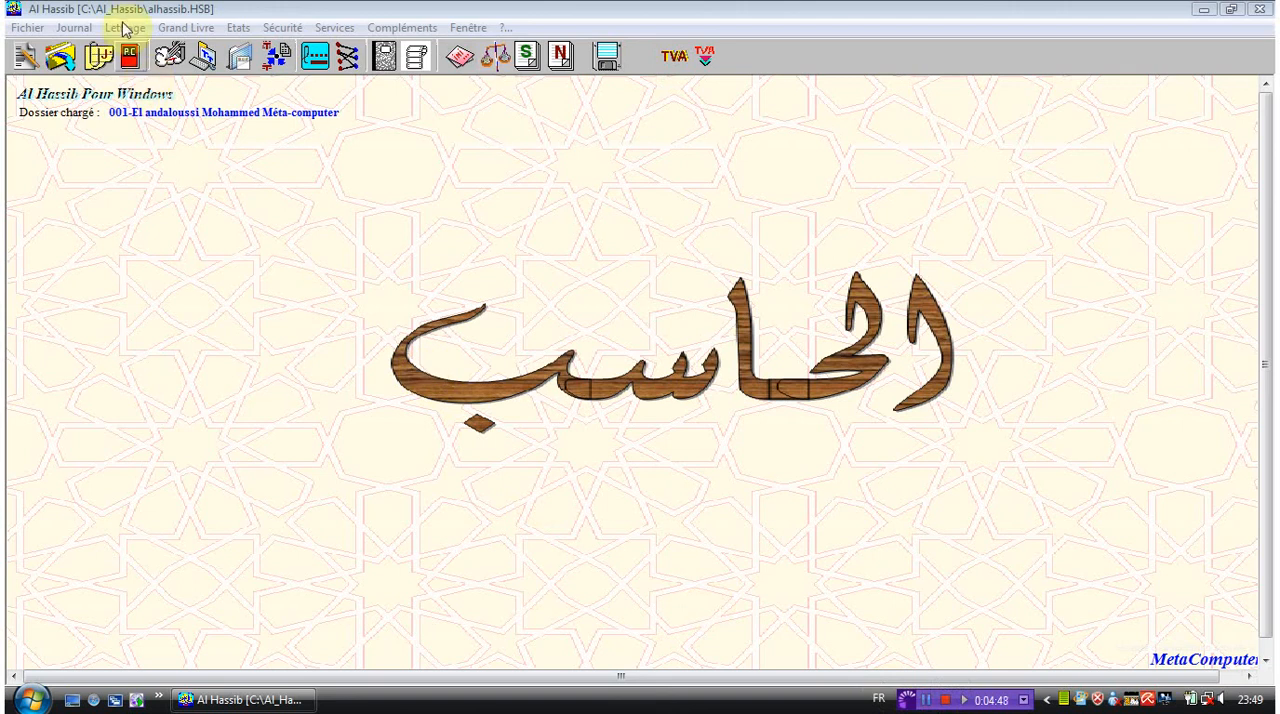
click(125, 29)
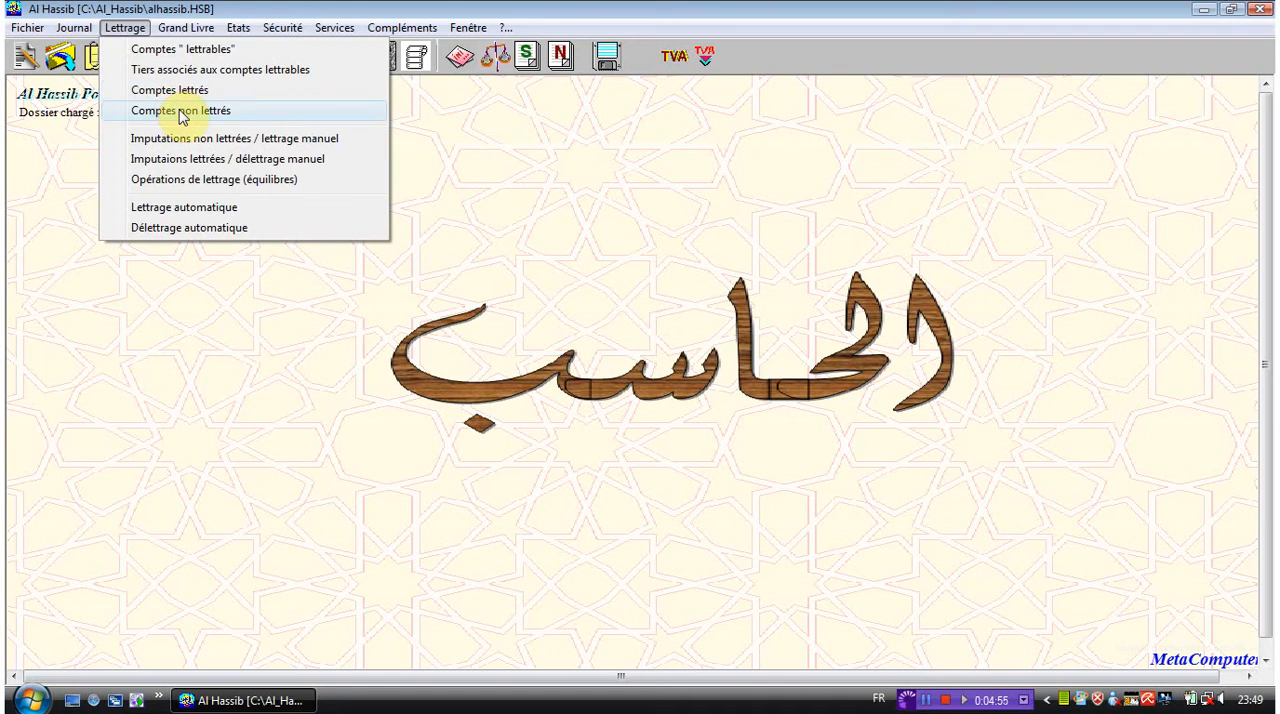
click(520, 218)
click(928, 700)
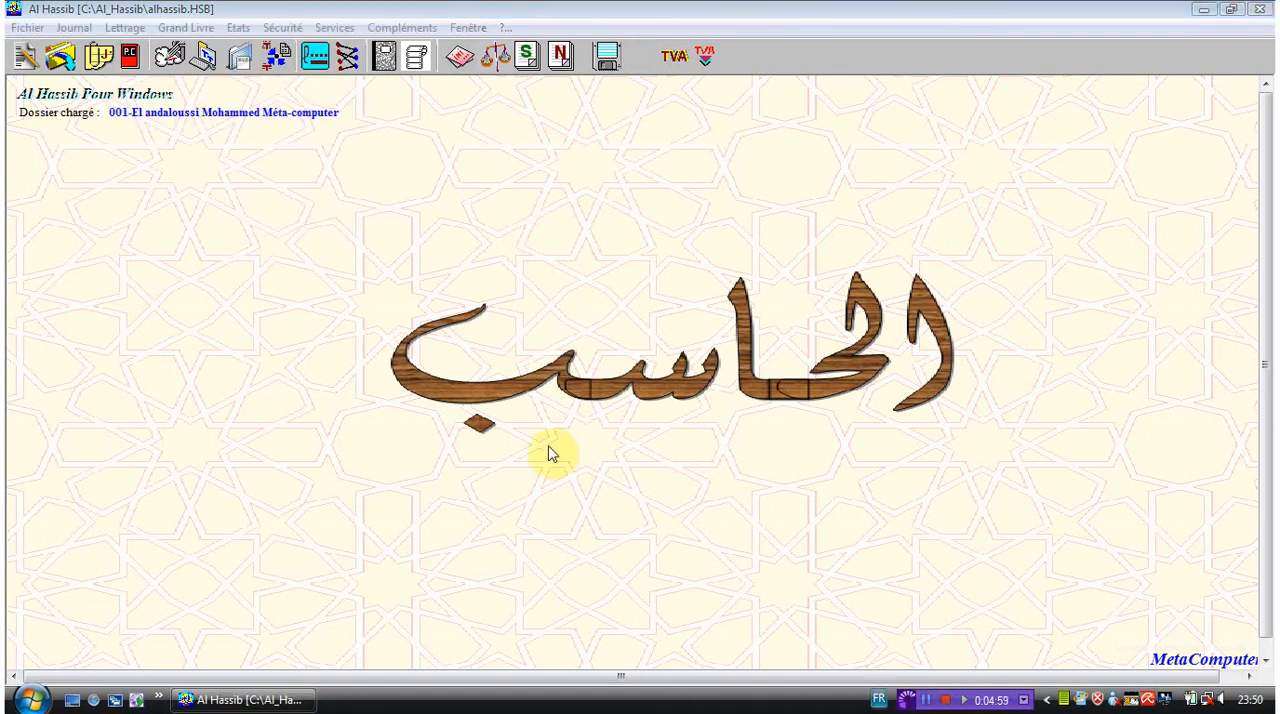
- View the unreconciled entries of the reconcilable accounts used for manual lettrage, and close the list
click(122, 28)
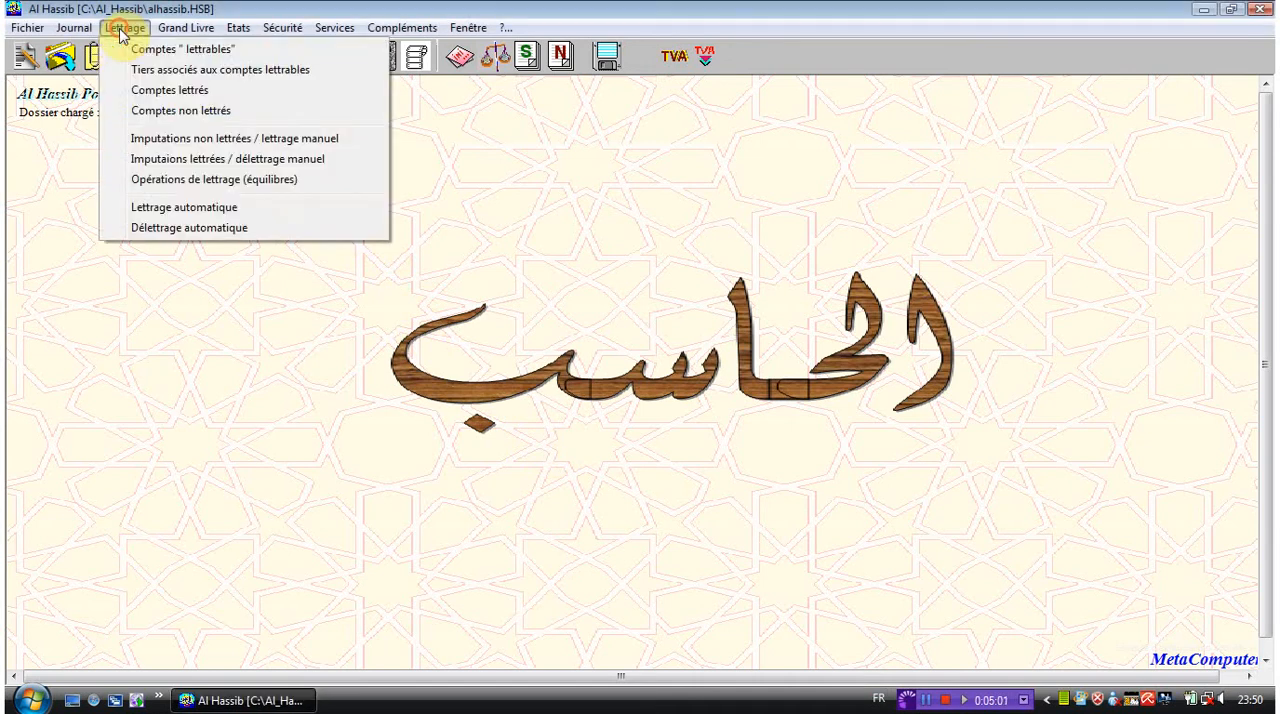
click(185, 146)
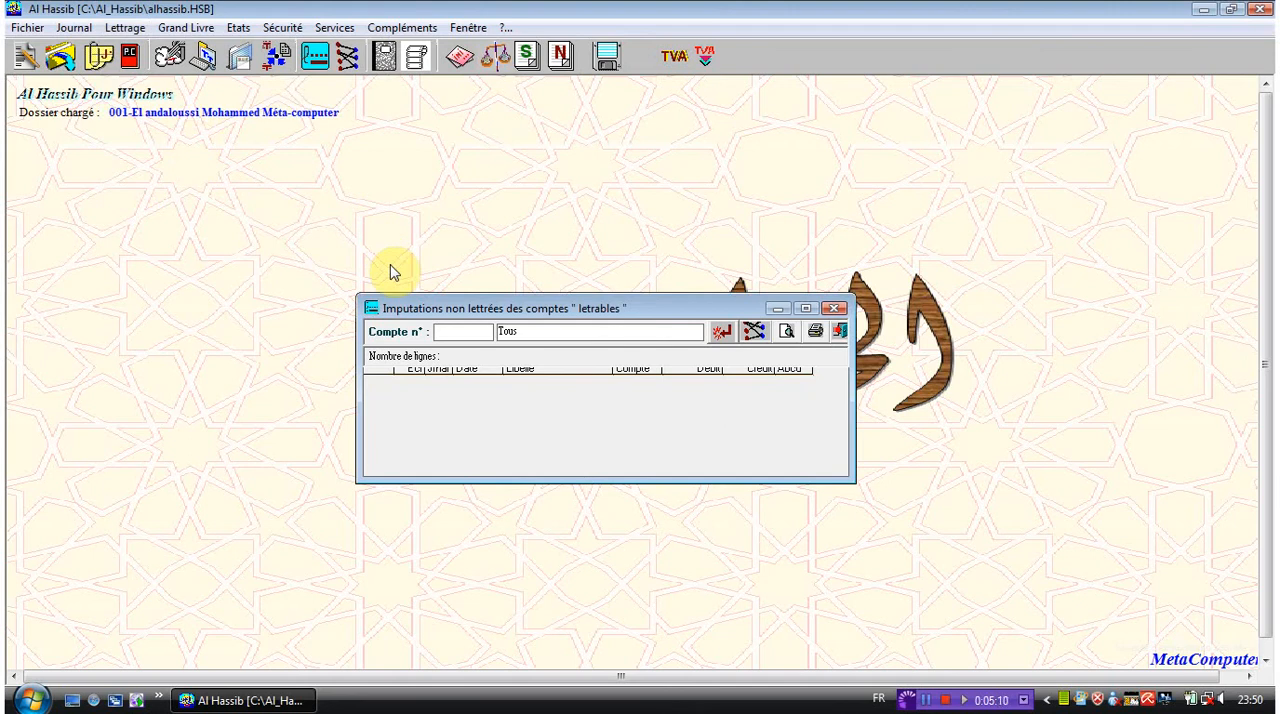
click(832, 309)
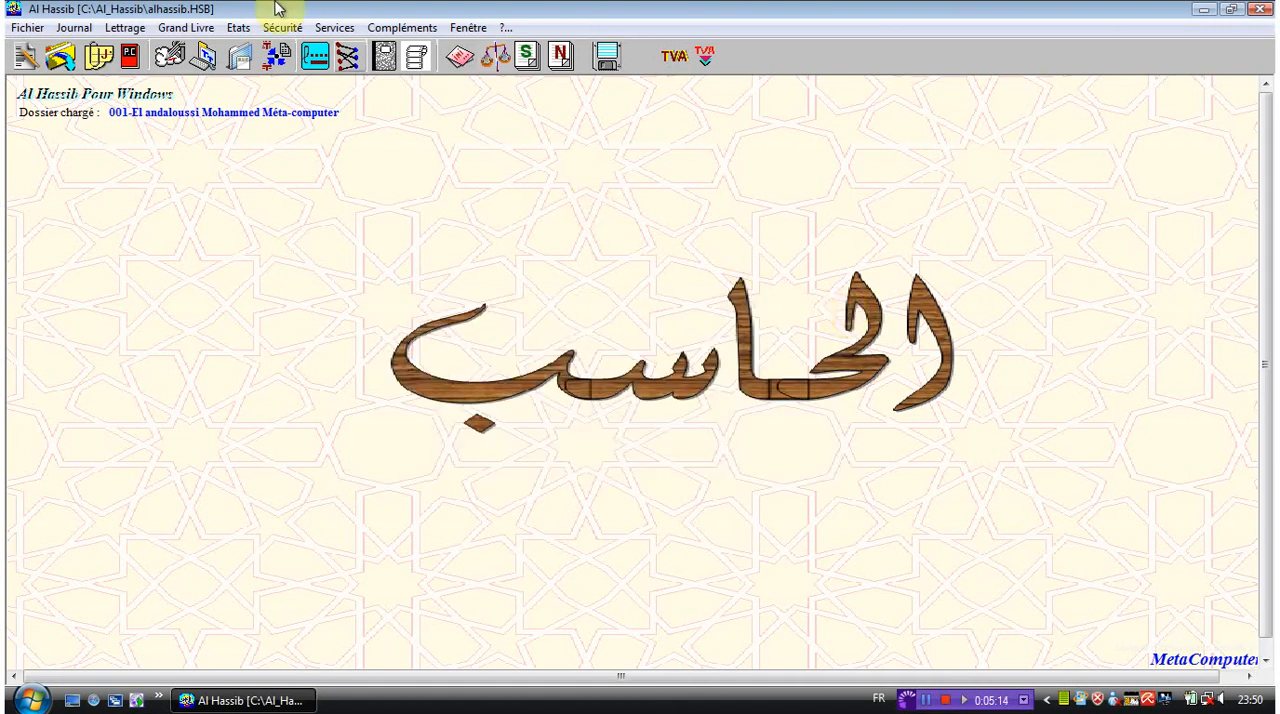
- View the list of reconciled entries, try to unreconcile all of them, and close the list
click(124, 28)
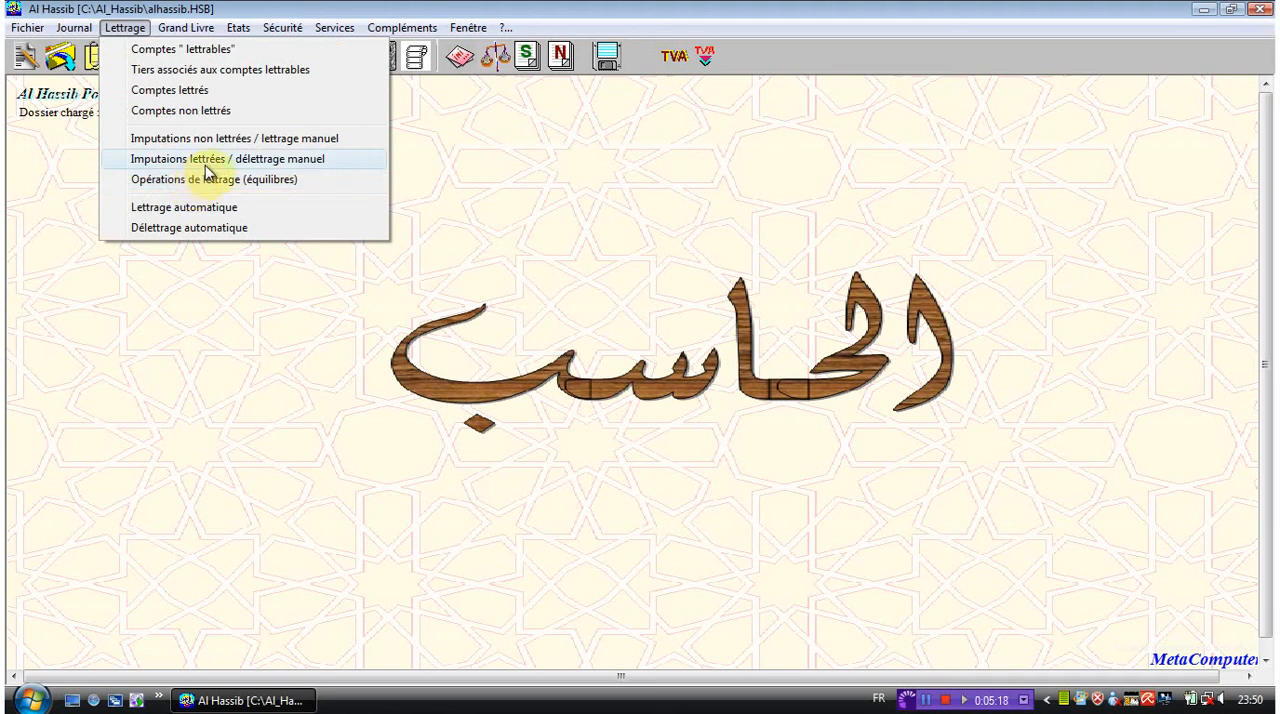
click(206, 164)
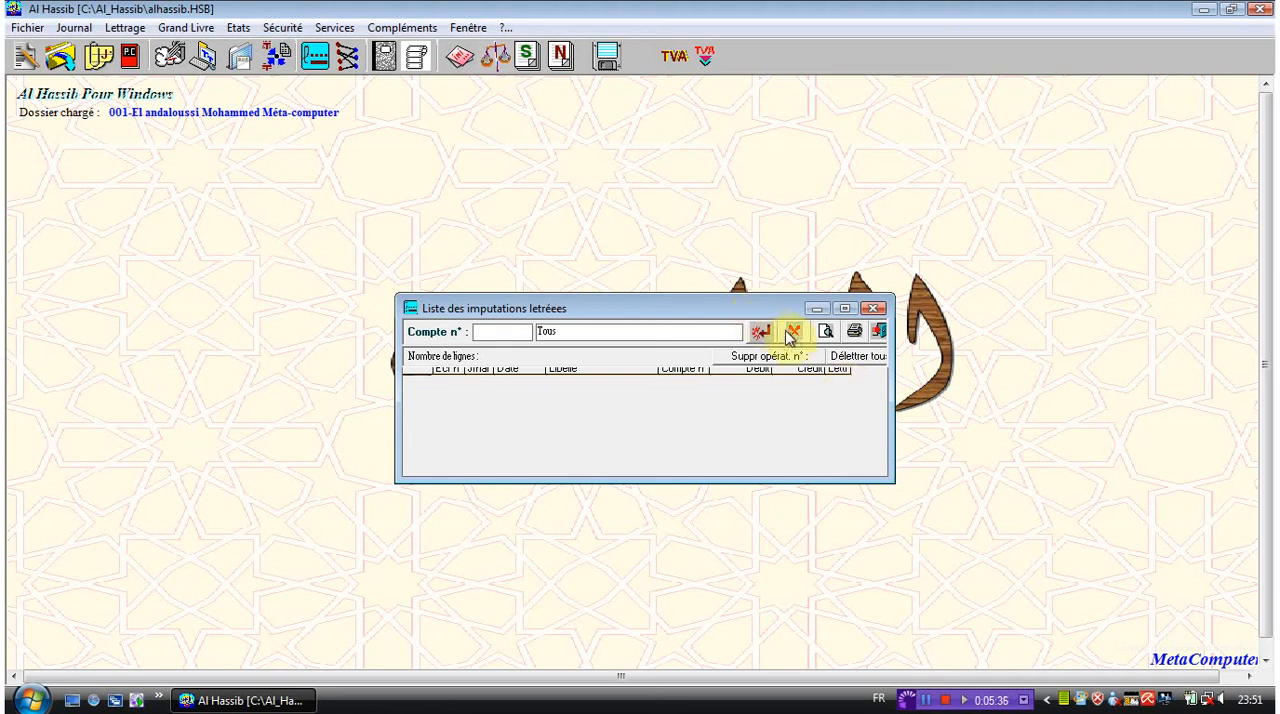
click(852, 361)
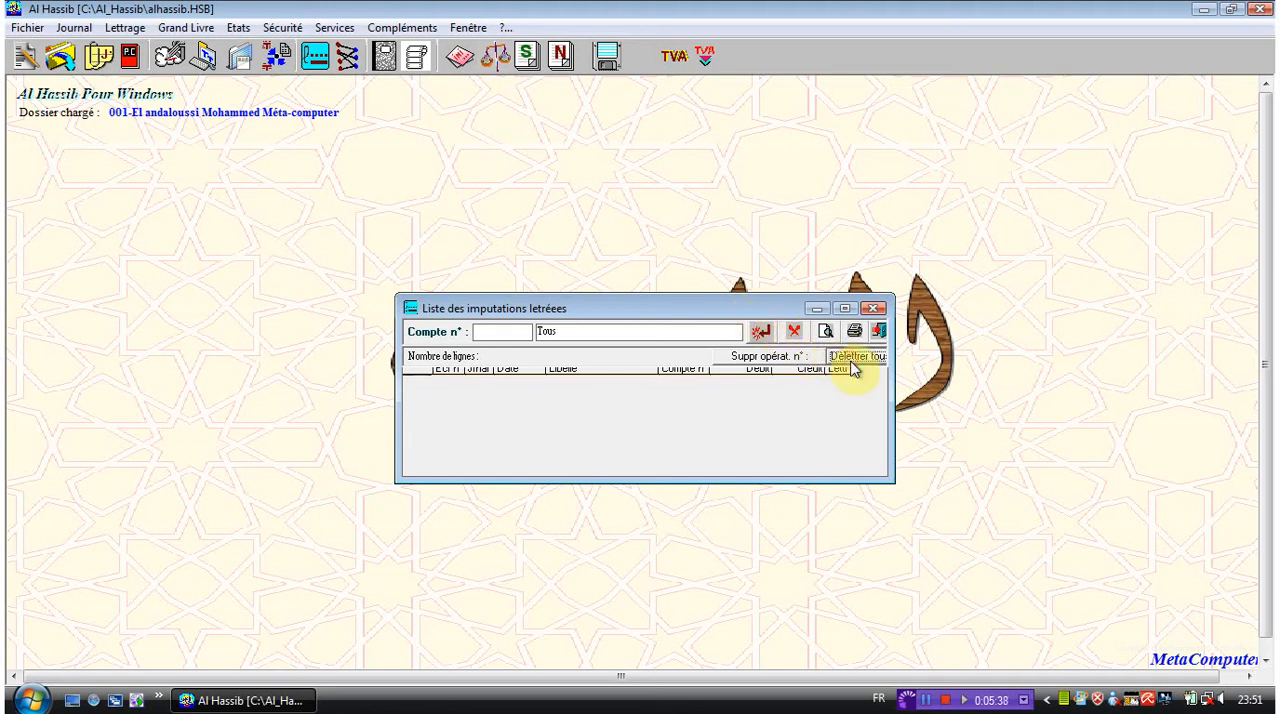
click(874, 309)
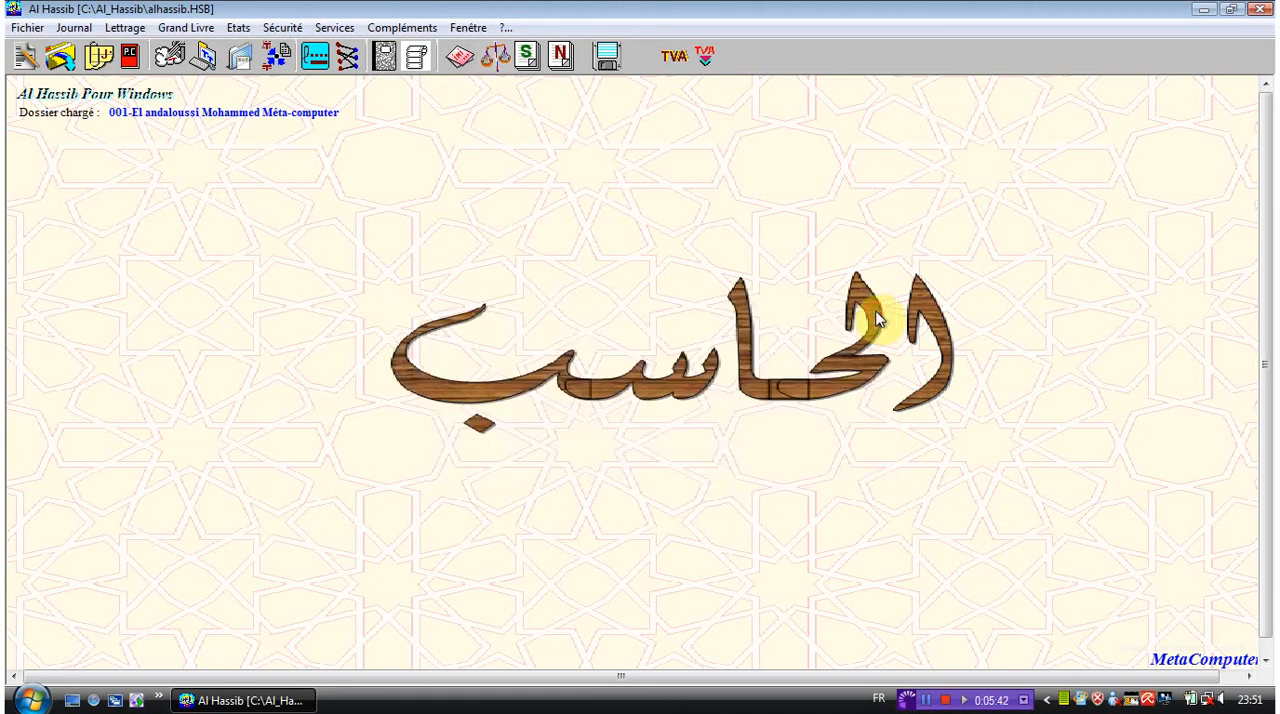
click(932, 706)
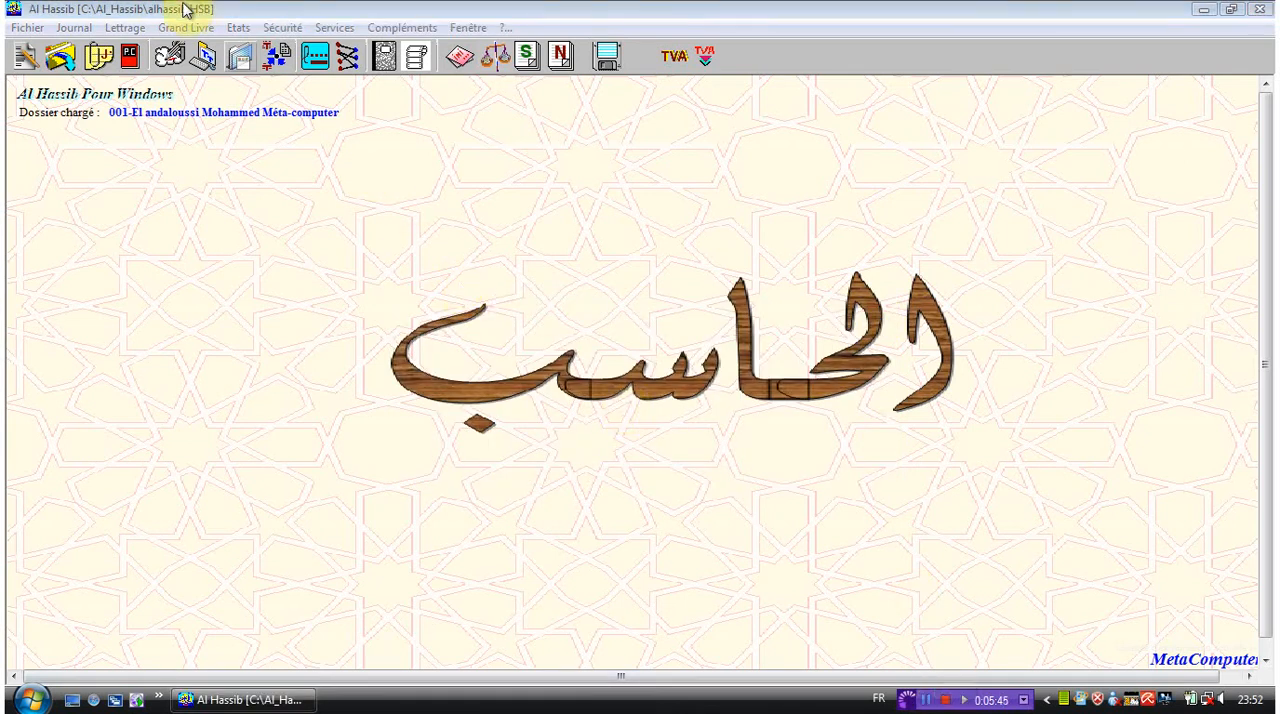
click(133, 27)
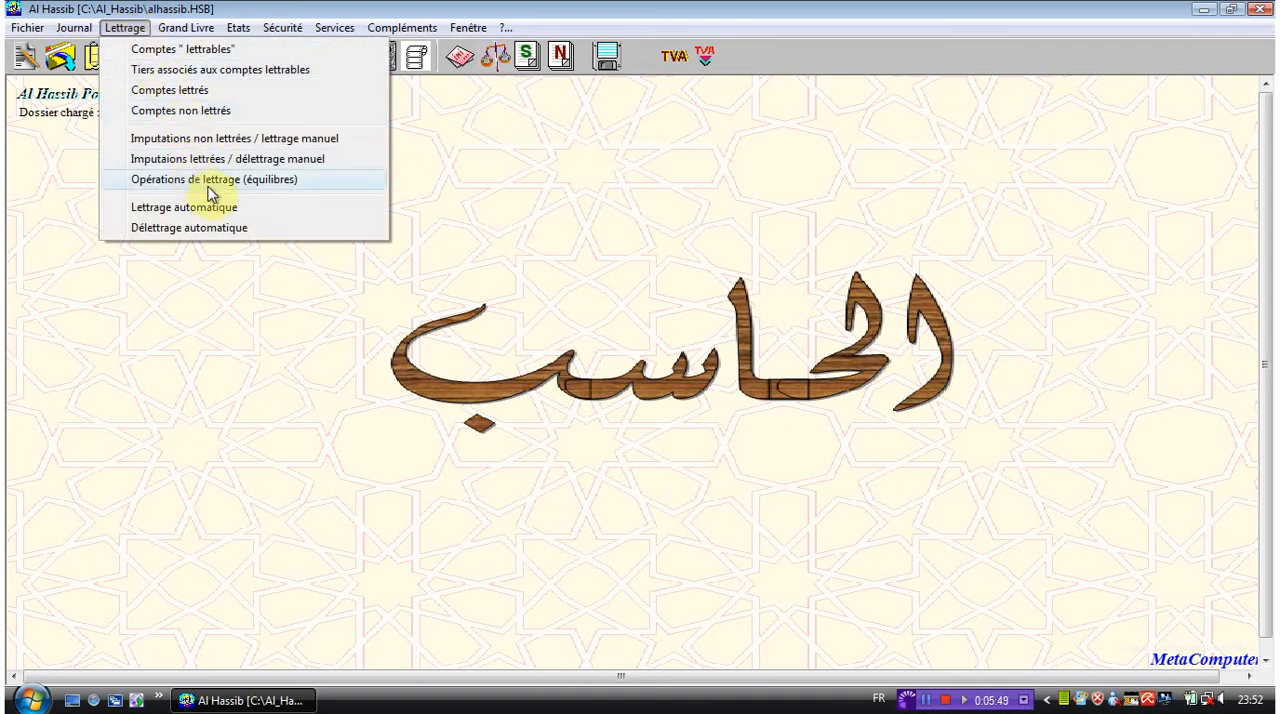
click(518, 195)
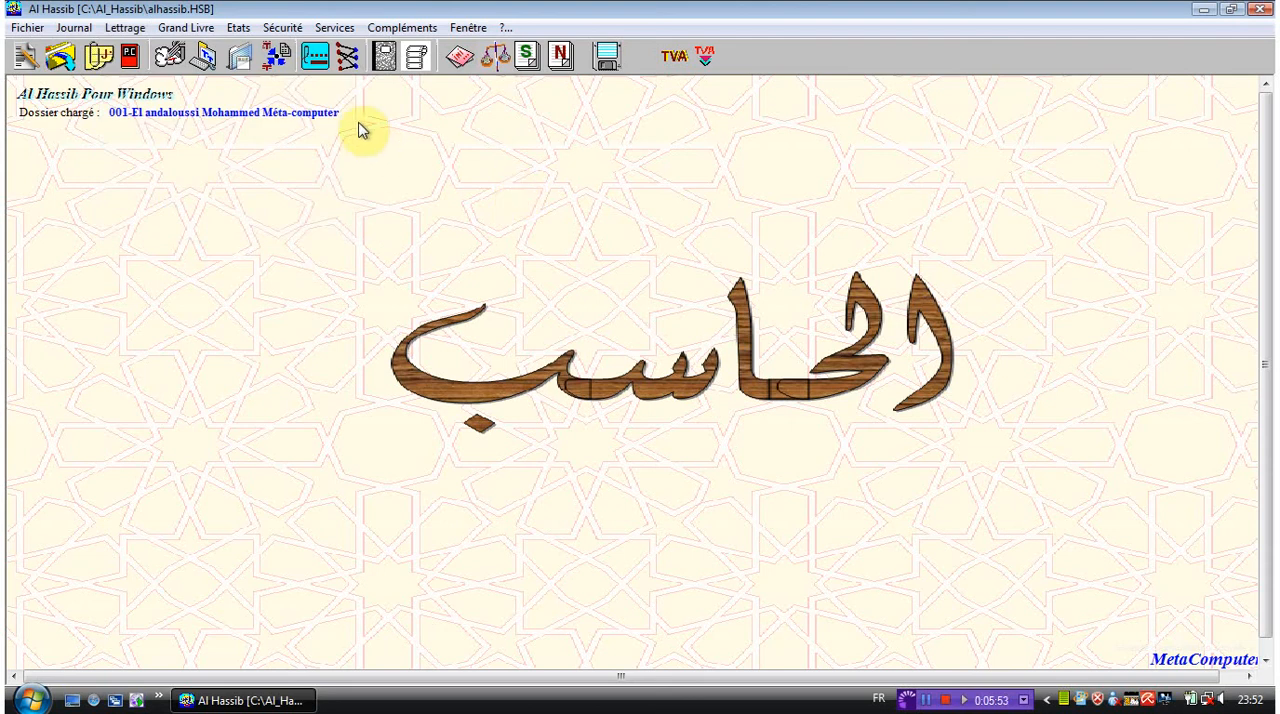
- Review the lettrage operations as balanced, unbalanced and all, try to unreconcile an operation, and close the list
click(345, 62)
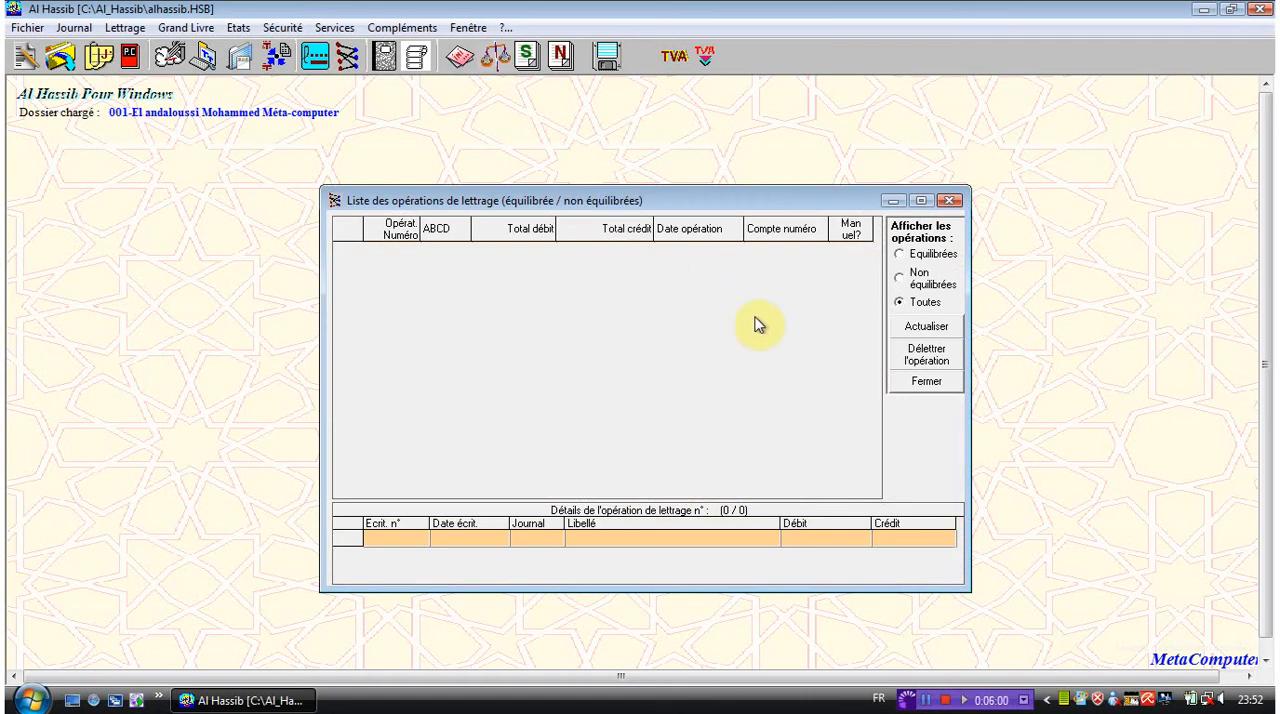
click(922, 258)
click(921, 278)
click(925, 309)
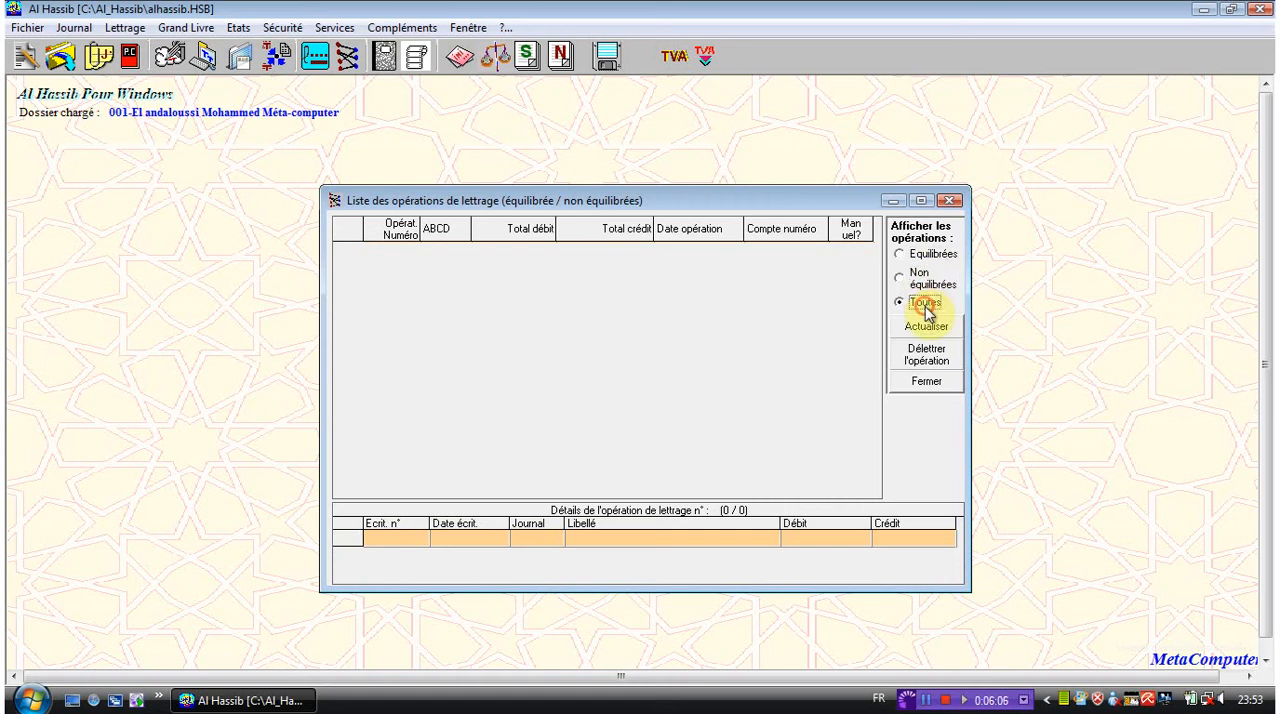
click(928, 357)
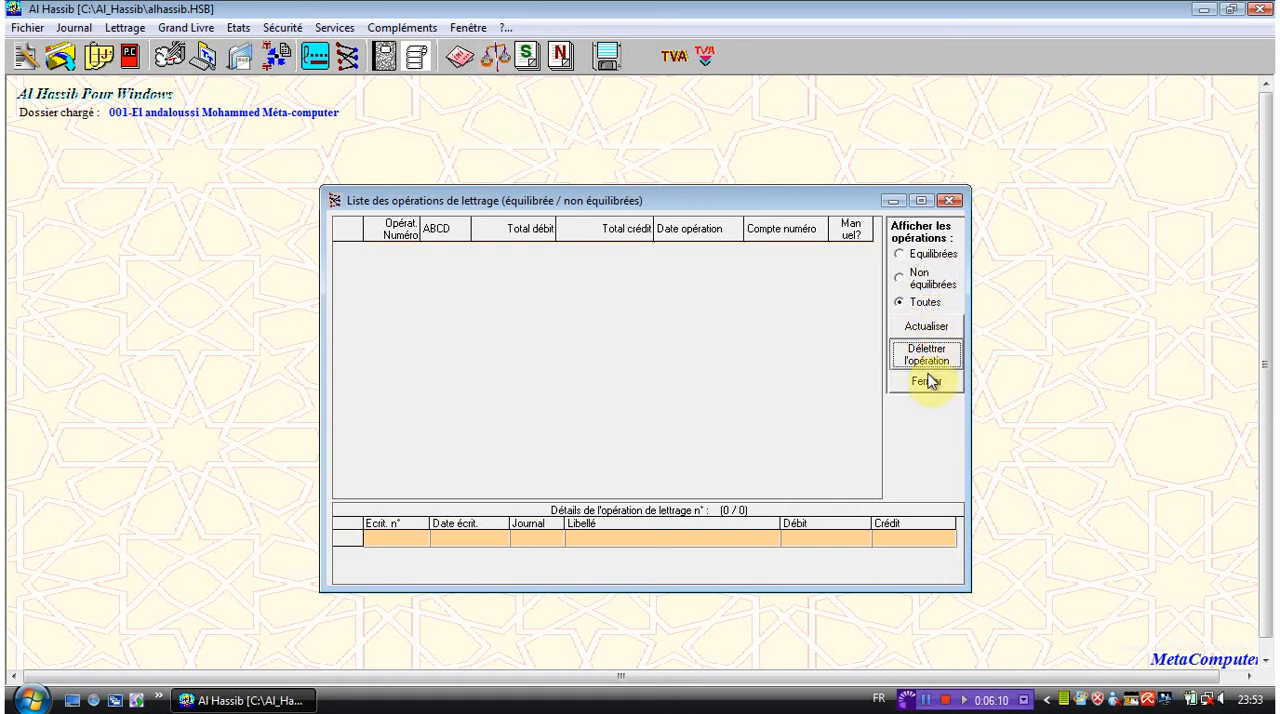
click(928, 384)
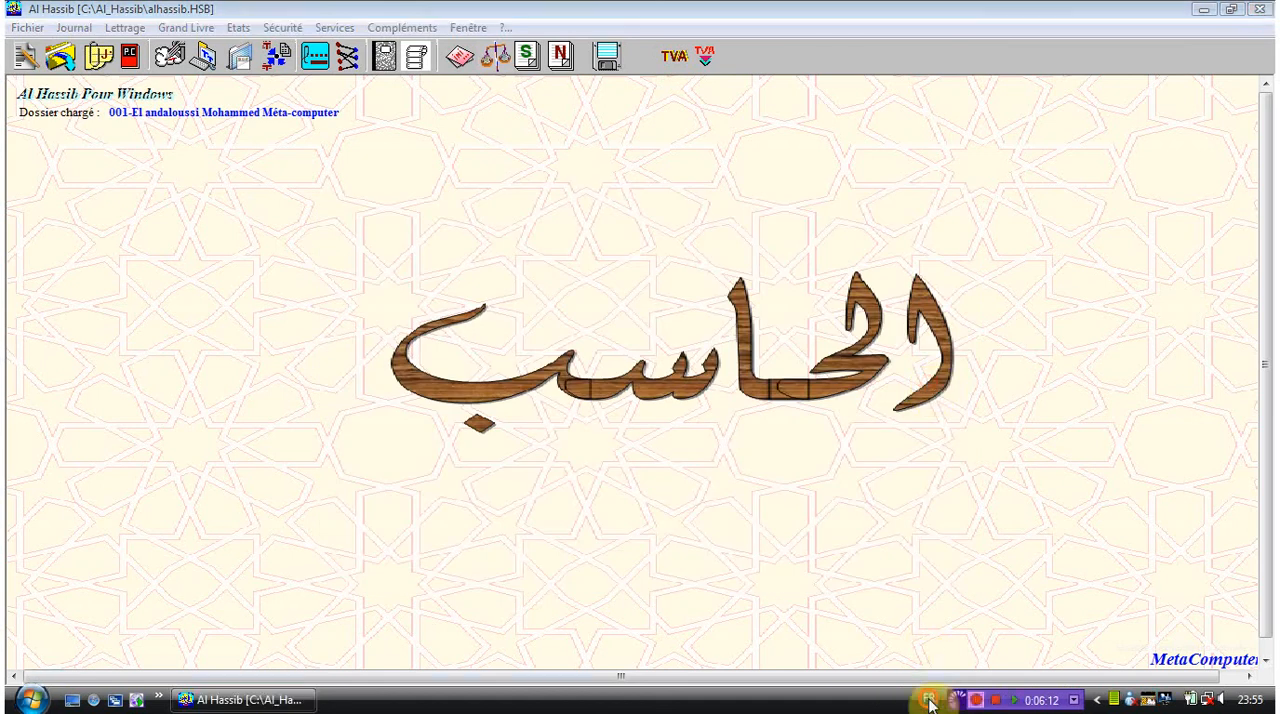
- Open automatic lettrage and review the label similarity options for common characters and a common block, closing the definition without saving
click(130, 28)
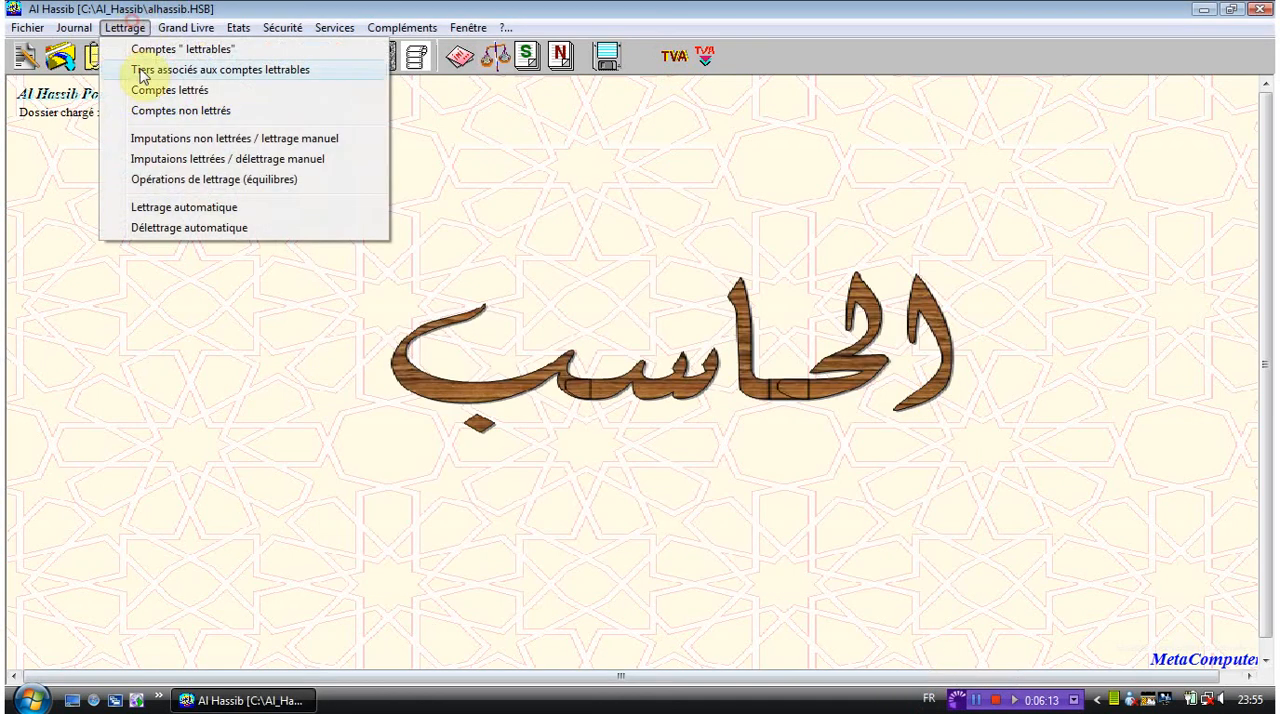
click(216, 210)
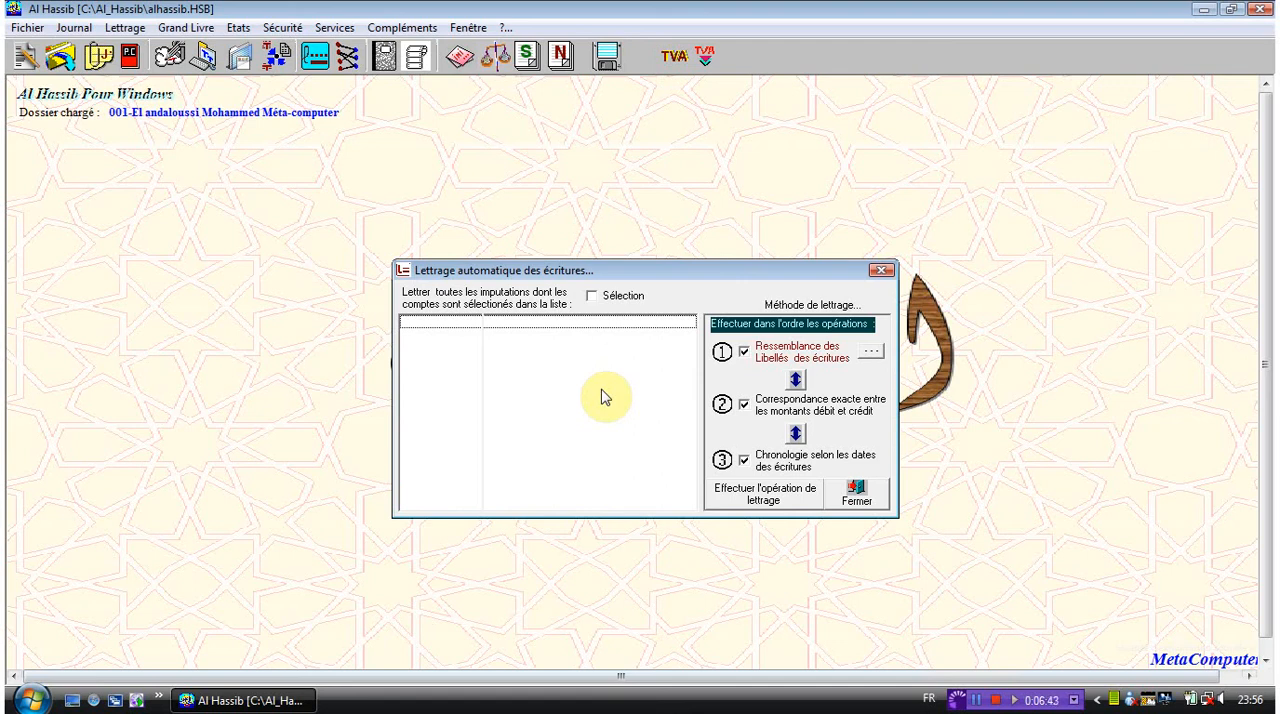
click(871, 355)
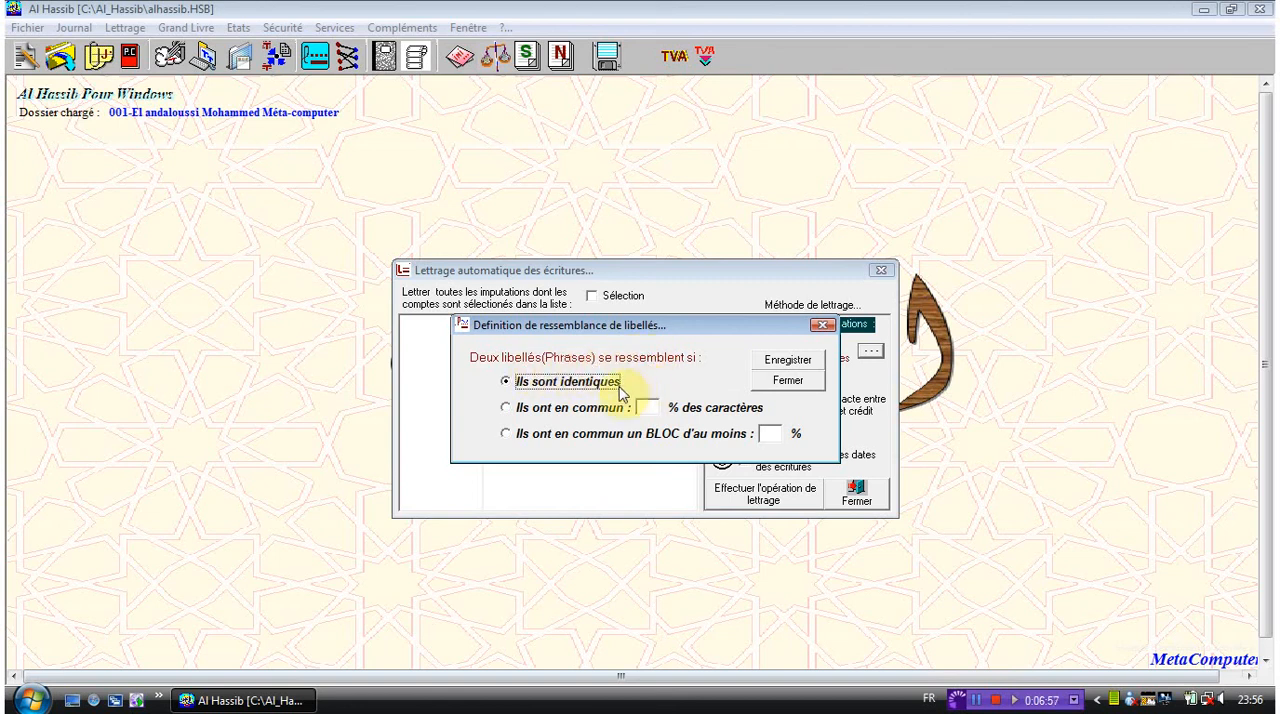
click(596, 408)
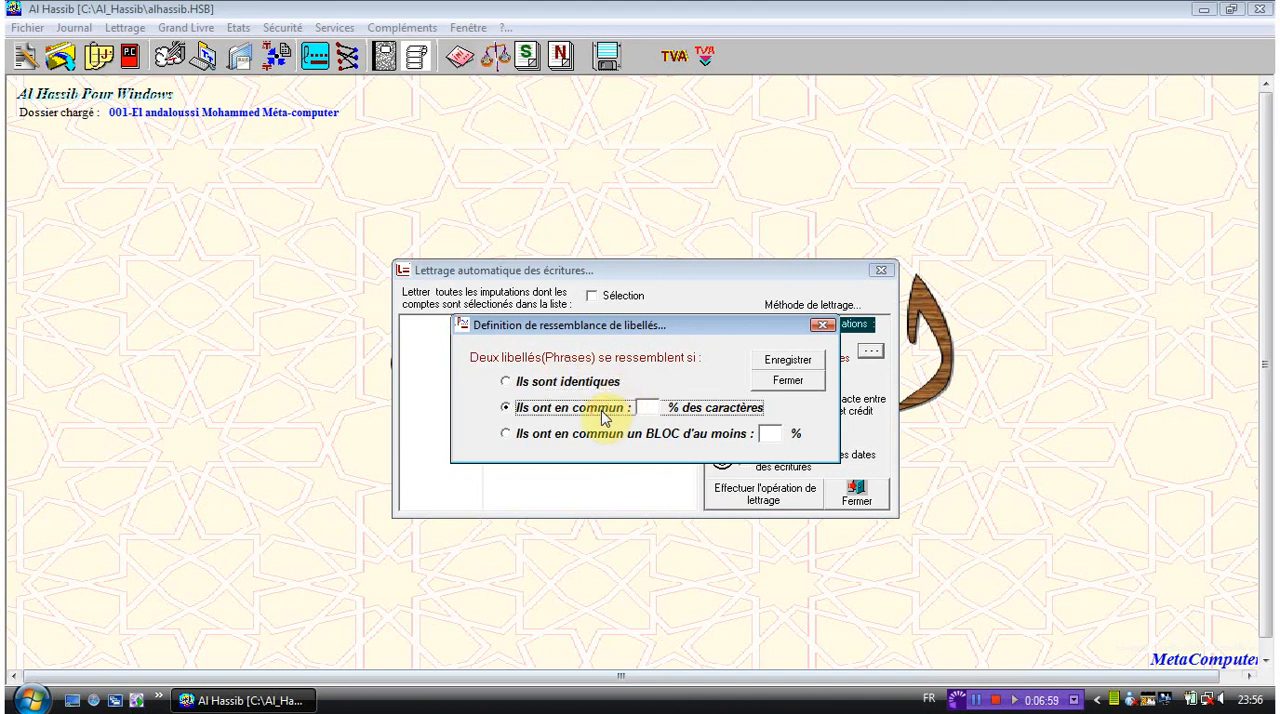
click(603, 440)
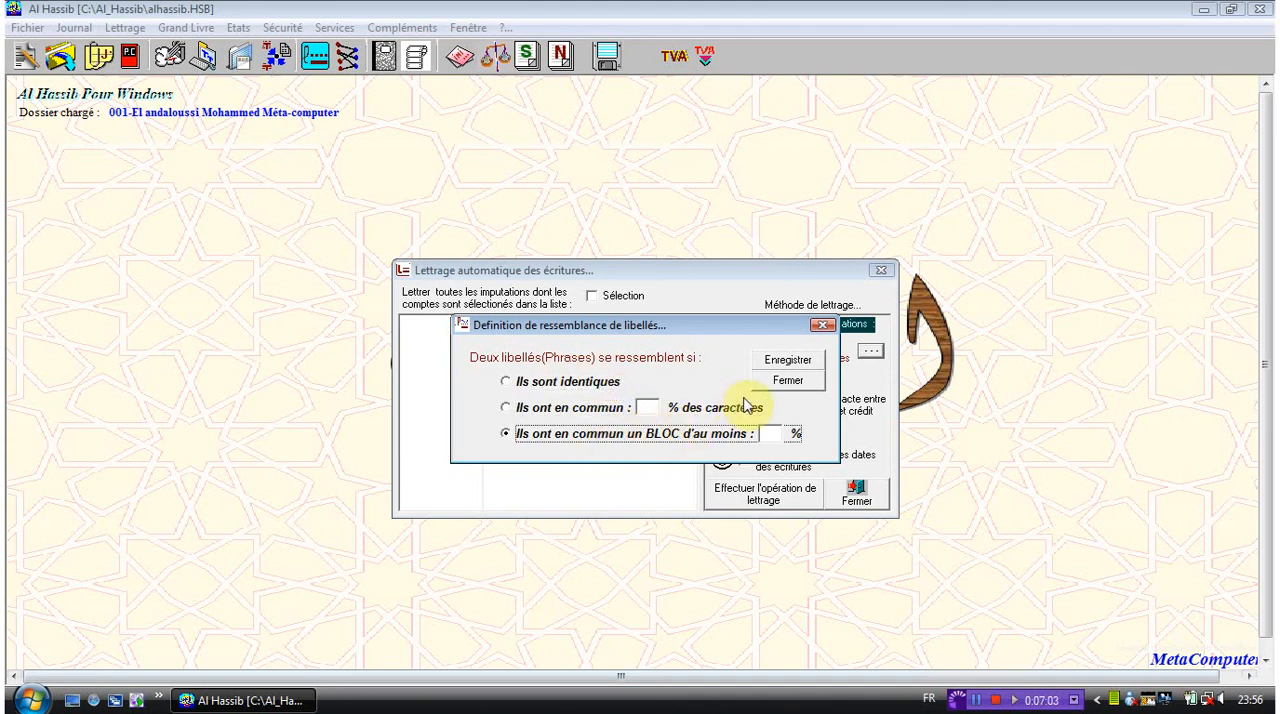
click(786, 381)
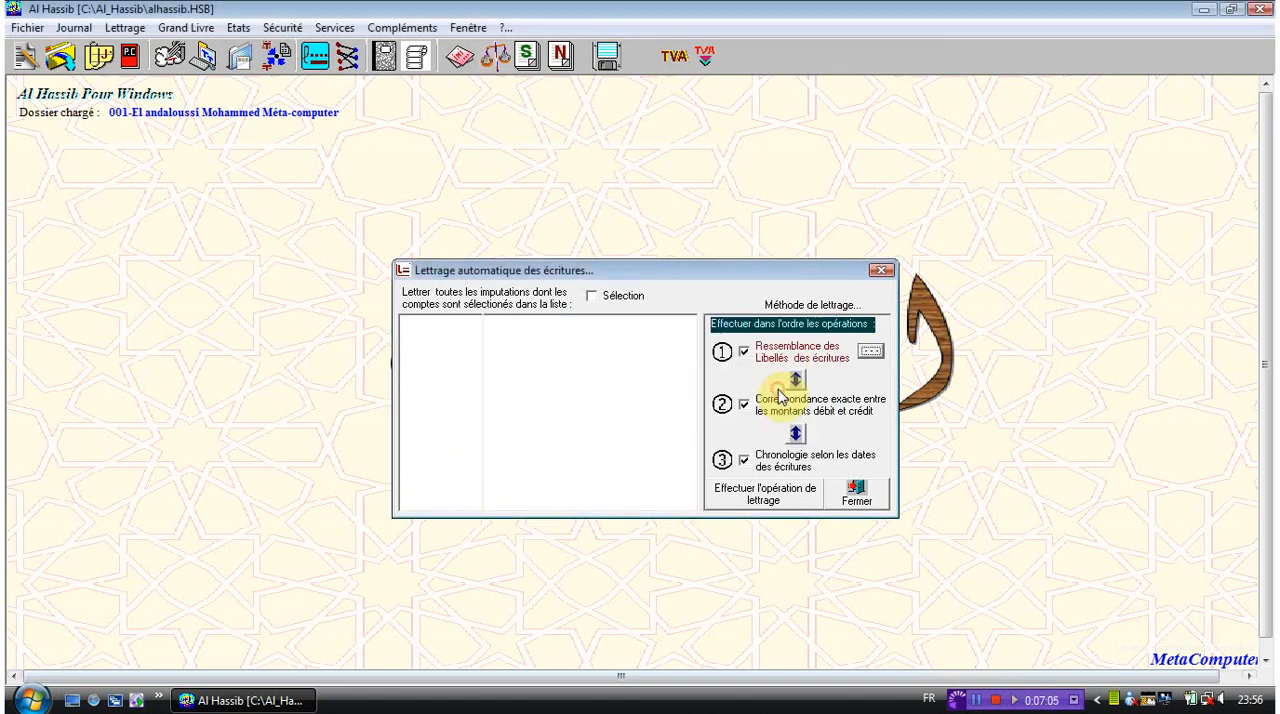
- Rank exact debit and credit matching ahead of label similarity, run the automatic lettrage, and close it
click(796, 381)
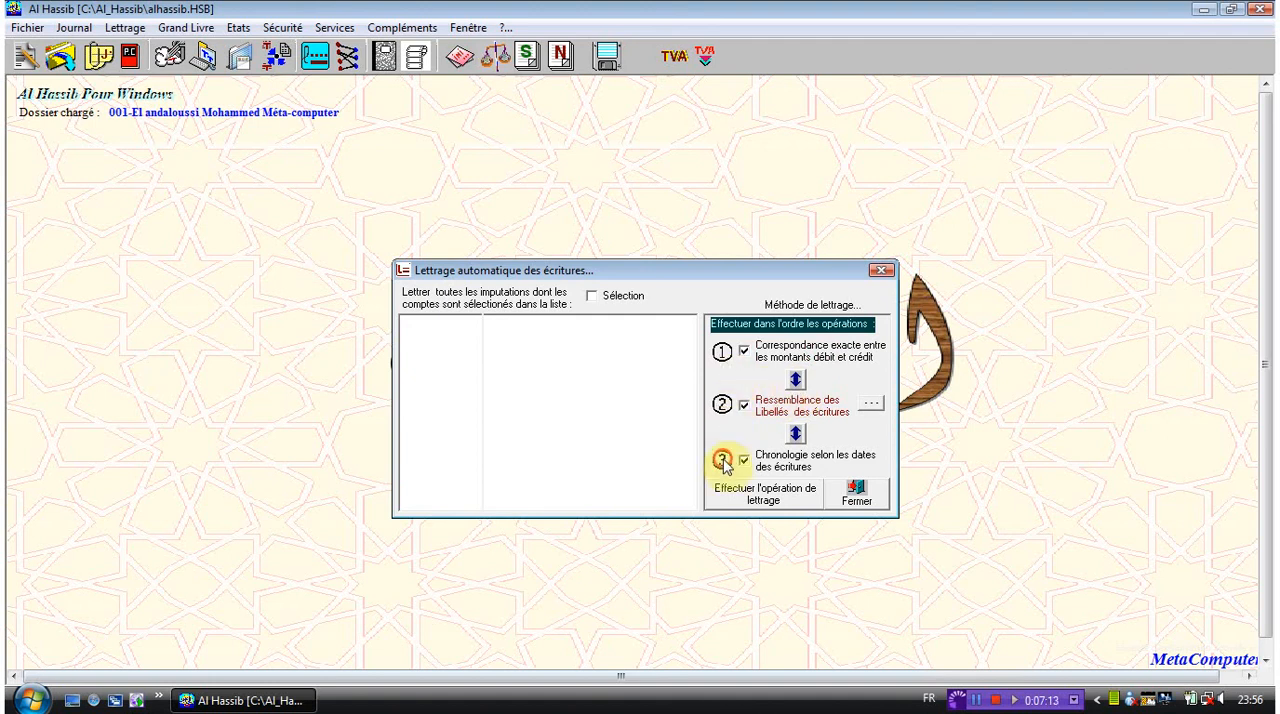
click(780, 503)
click(850, 497)
click(976, 700)
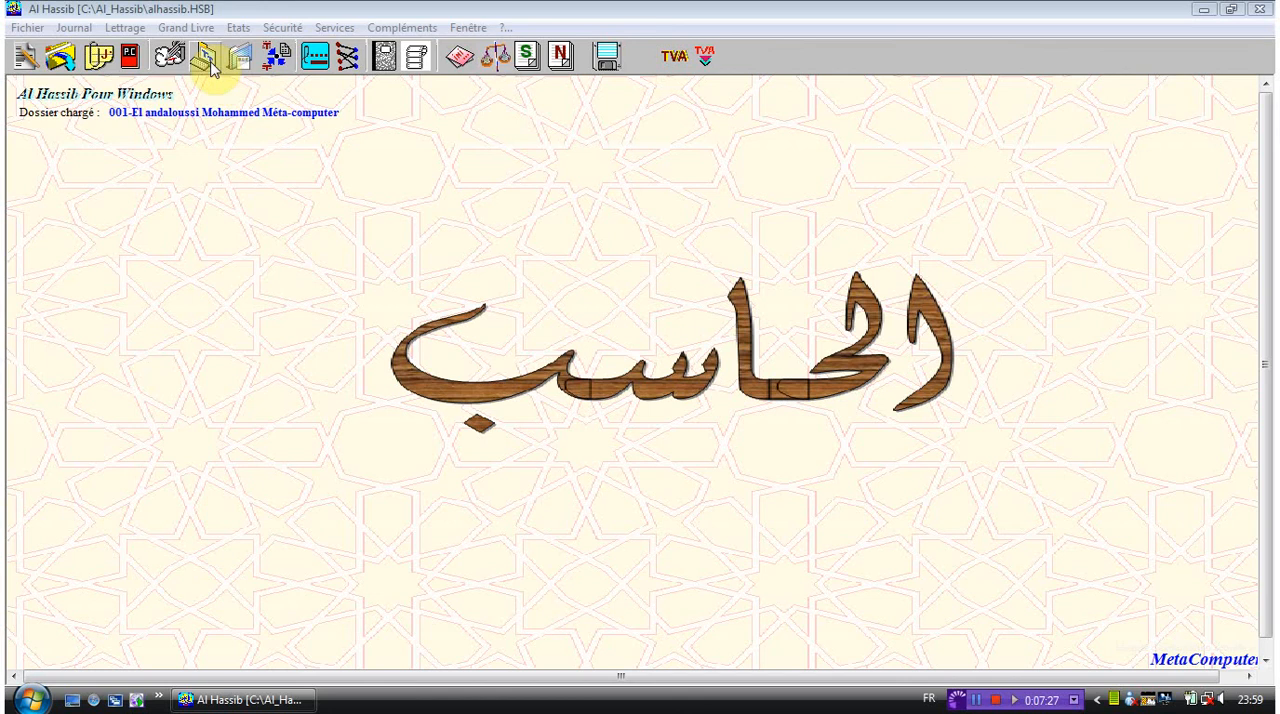
- Open automatic délettrage and try out the unbalanced, automatically made and period selection options, leaving all of them cleared
click(125, 27)
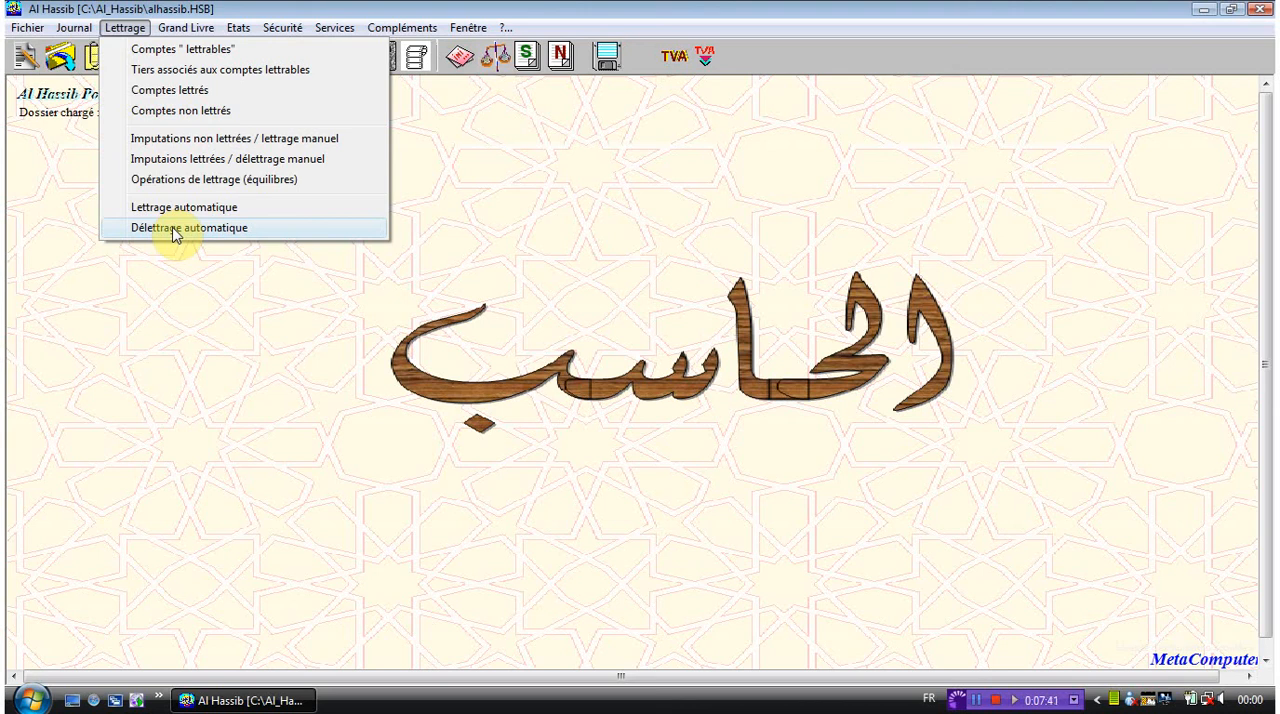
click(176, 232)
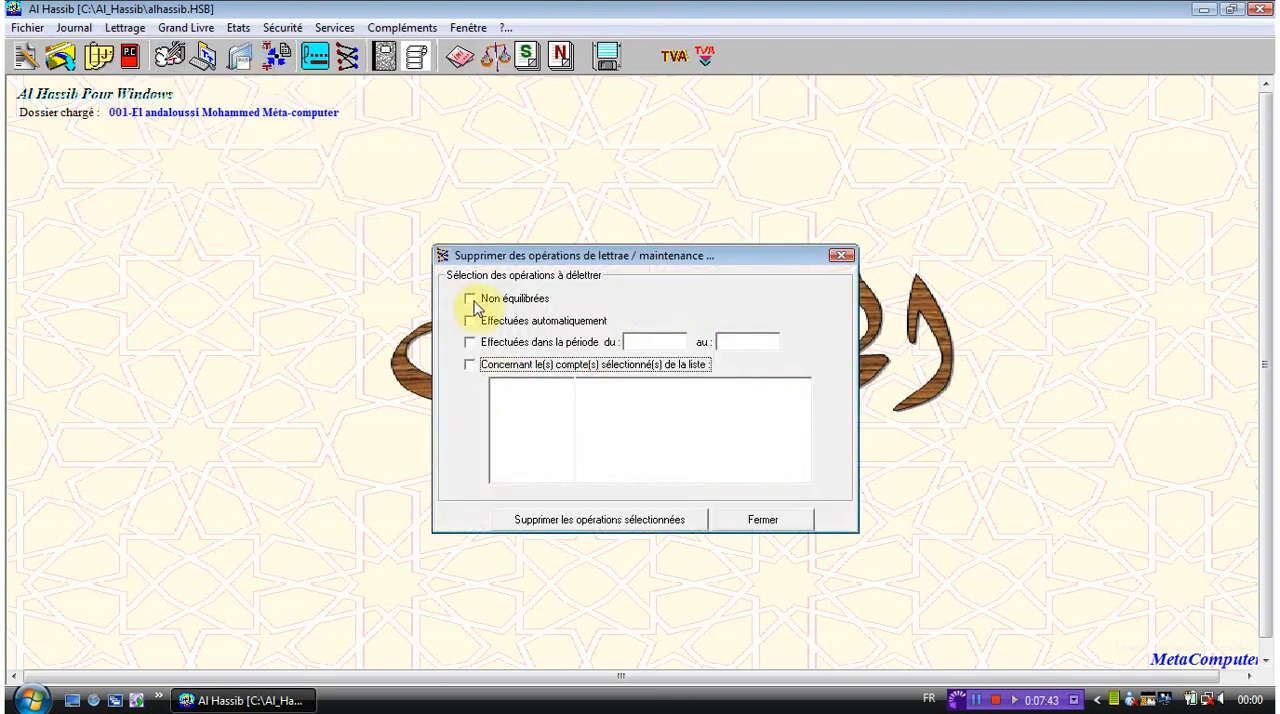
click(585, 305)
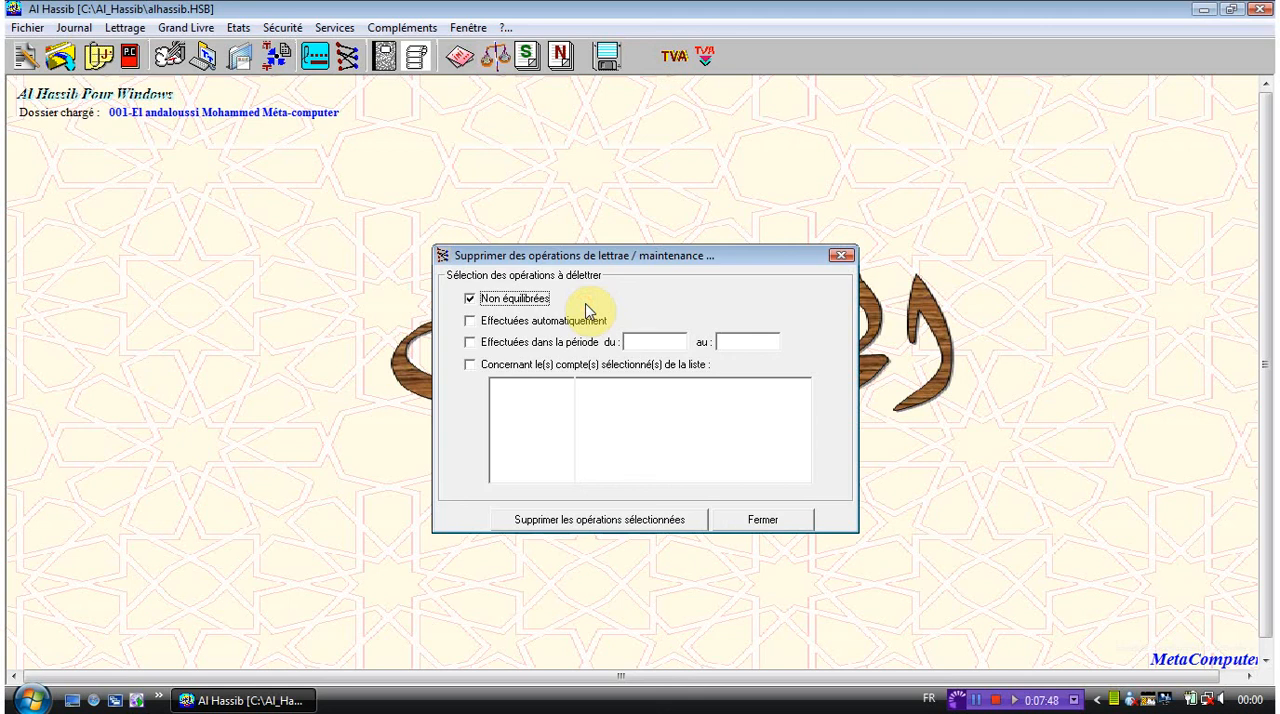
click(553, 322)
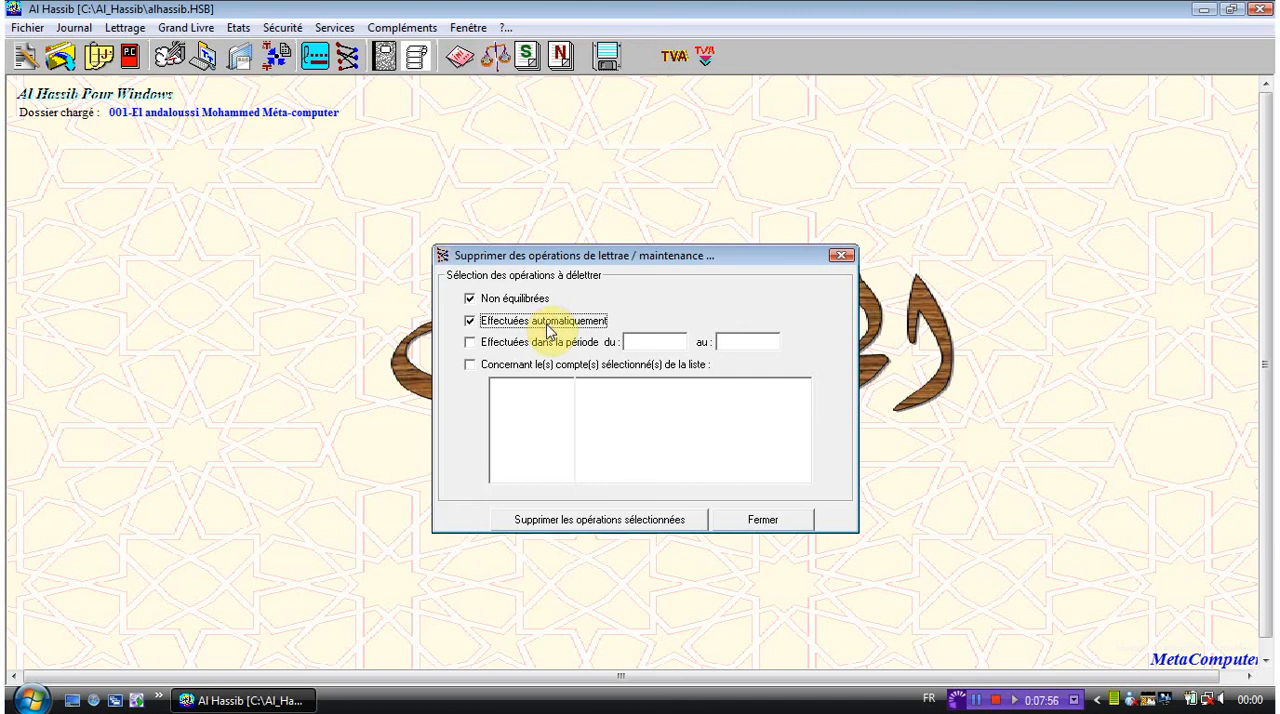
click(538, 346)
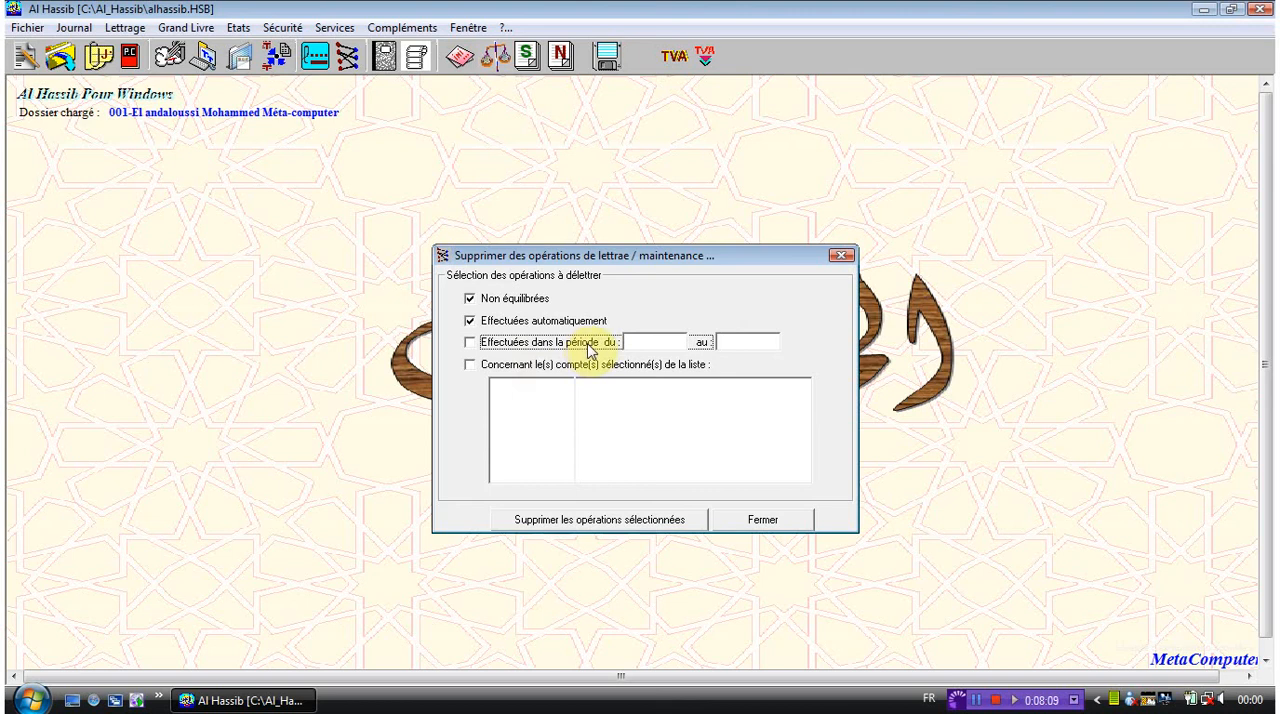
click(505, 321)
click(471, 301)
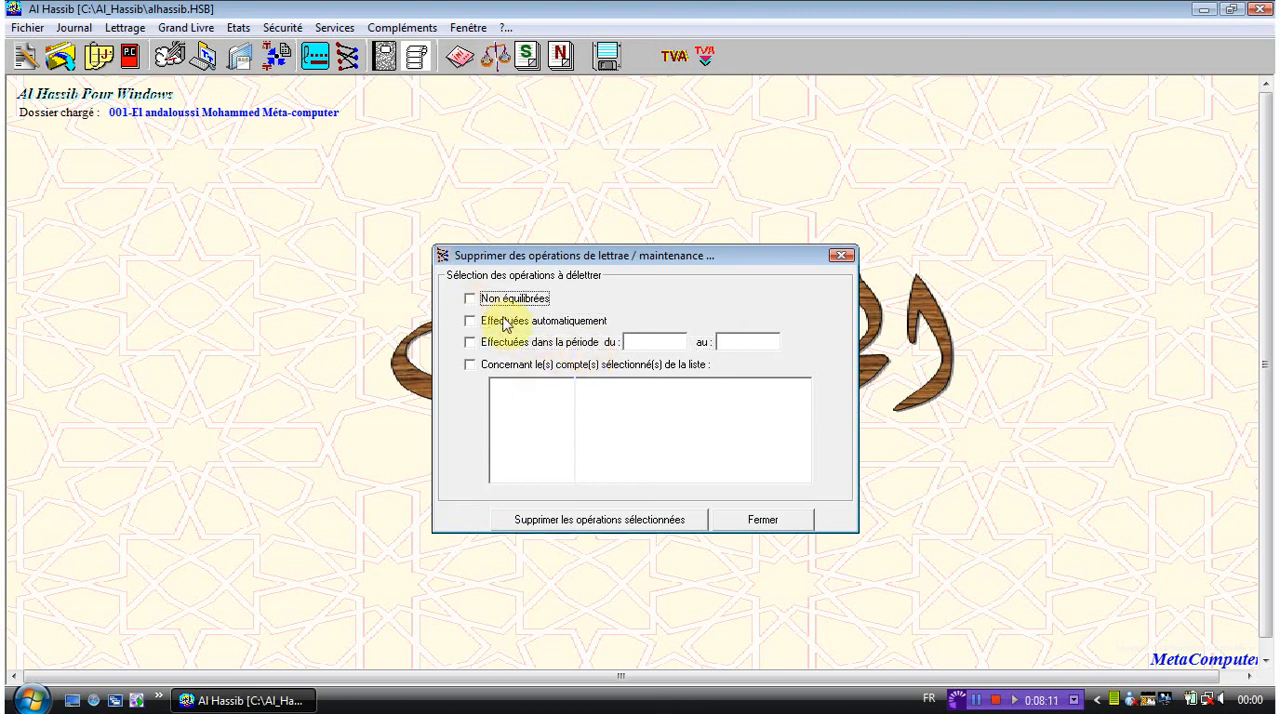
- Restrict the operations to unreconcile to those made in the period from 28/04/2011 to 30/05/2011
click(655, 341)
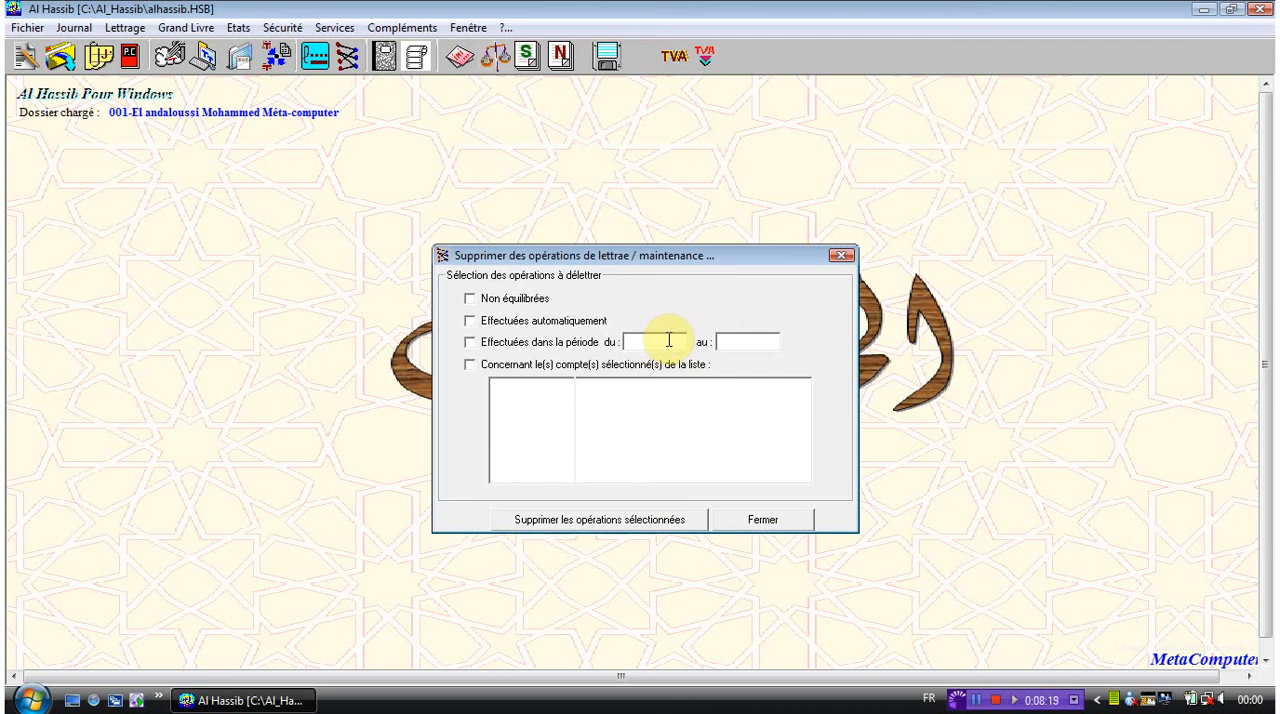
text(28/04/2011)
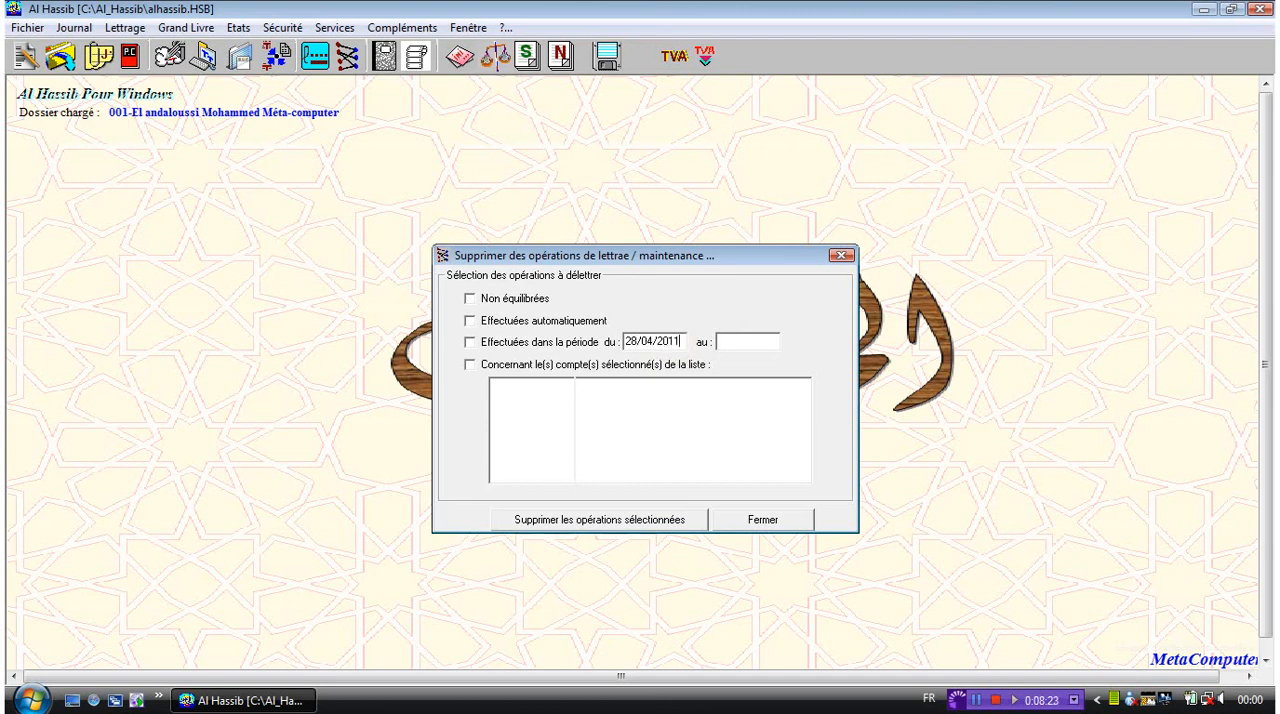
click(773, 341)
text(30/05/2011)
click(474, 342)
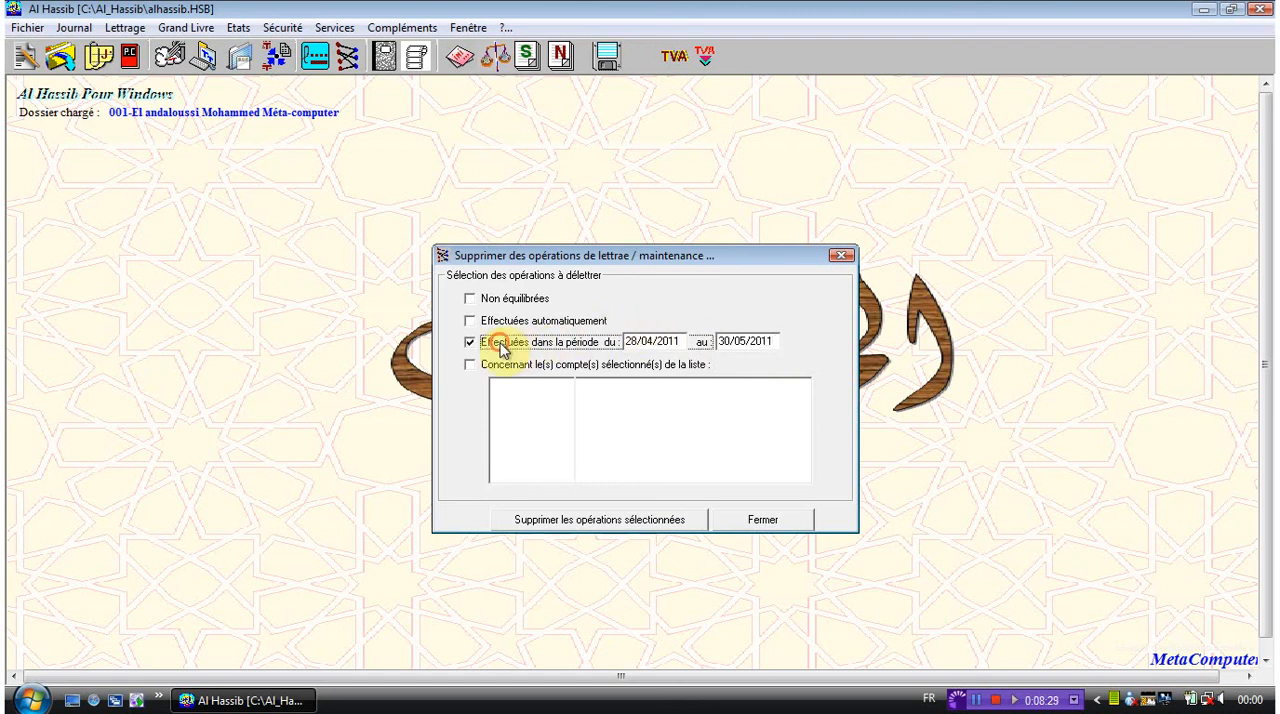
- Delete the lettrage operations selected by the period filter and close the délettrage window
click(573, 528)
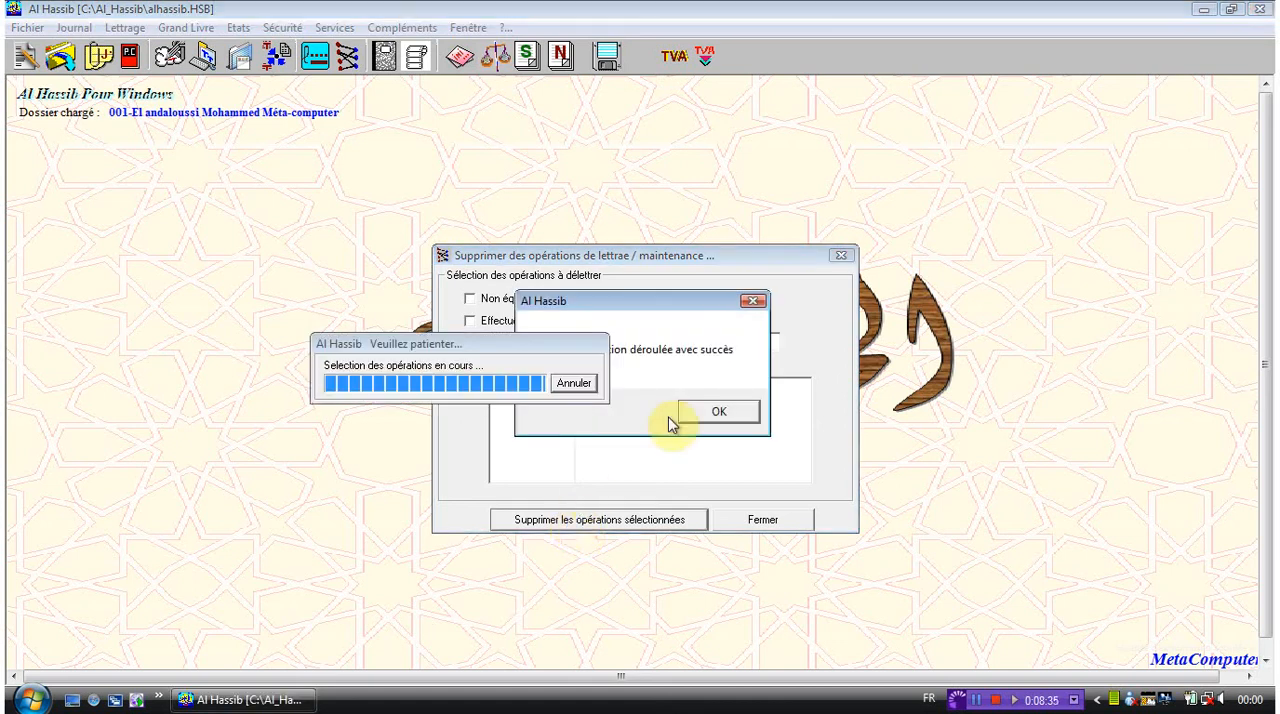
click(716, 416)
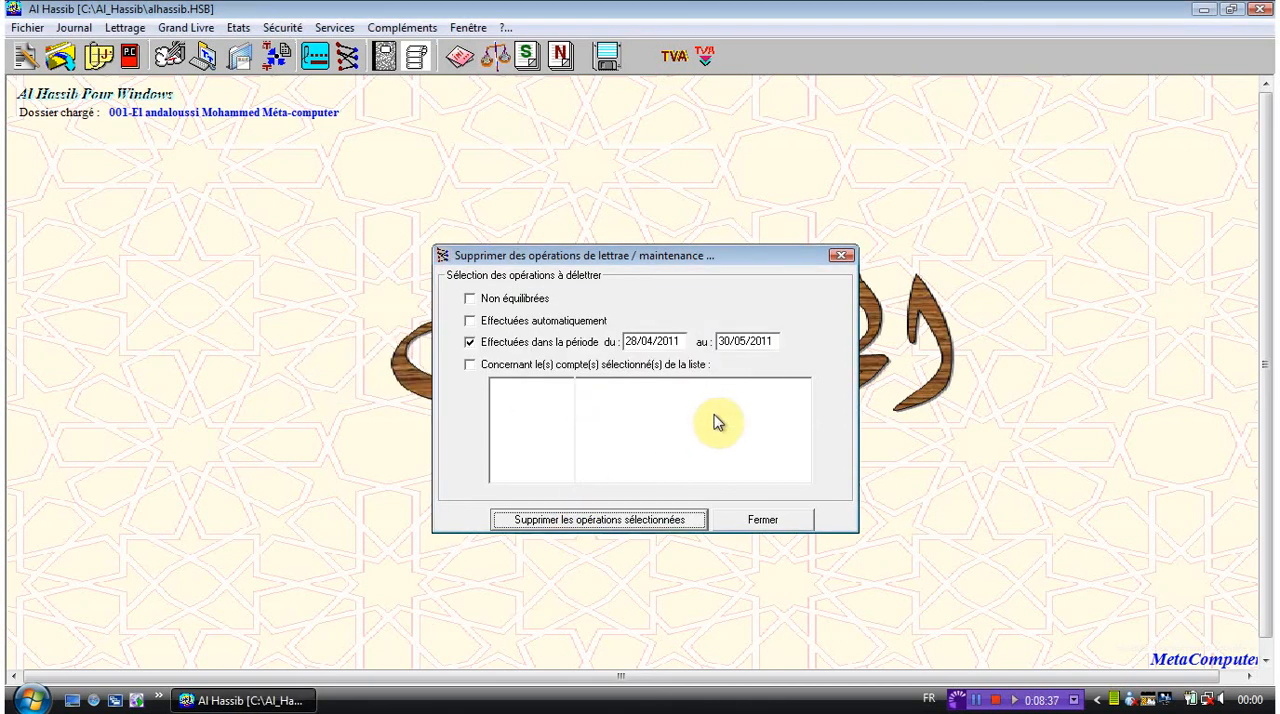
click(765, 521)
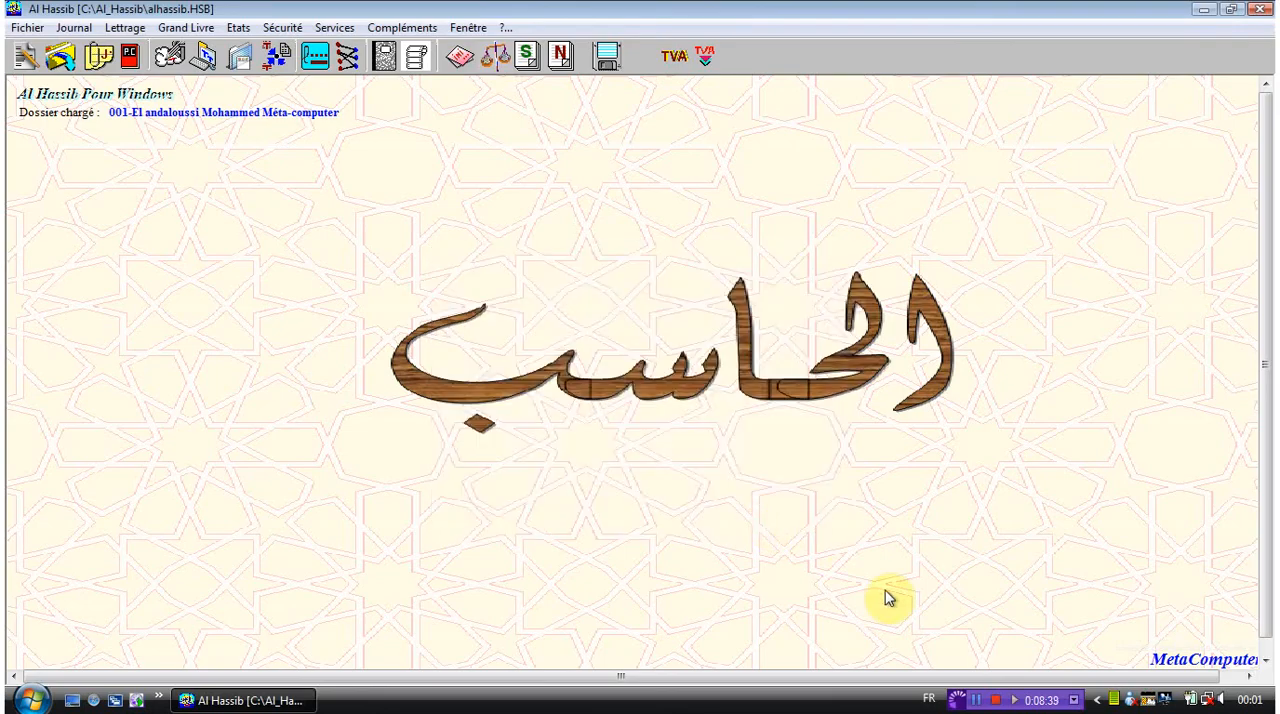